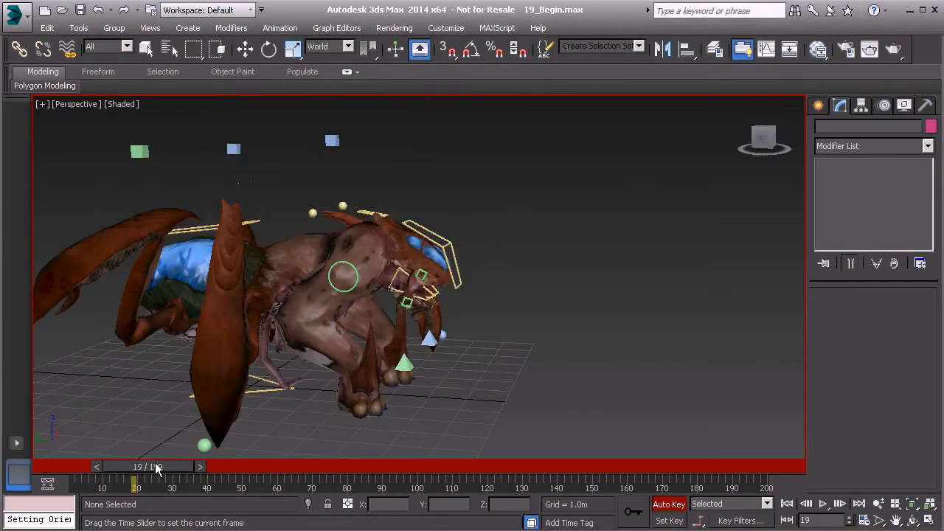
At frame 20, rotate the Anim_COG01 control to pitch the front of the creature's body up, and reposition it
key("w")
middle_click_drag(249, 406, 466, 211, "alt")
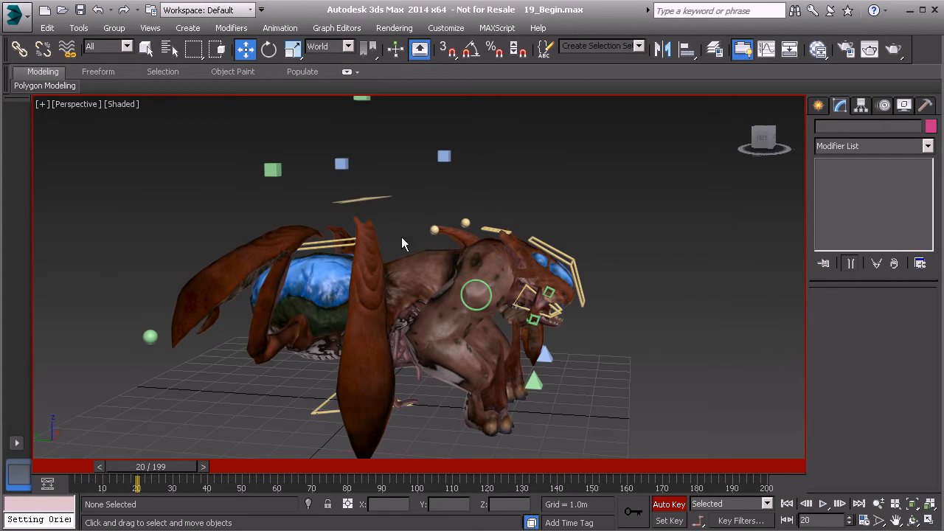
scroll(398, 258, "up", 2)
middle_click_drag(398, 254, 420, 221)
left_click(389, 215)
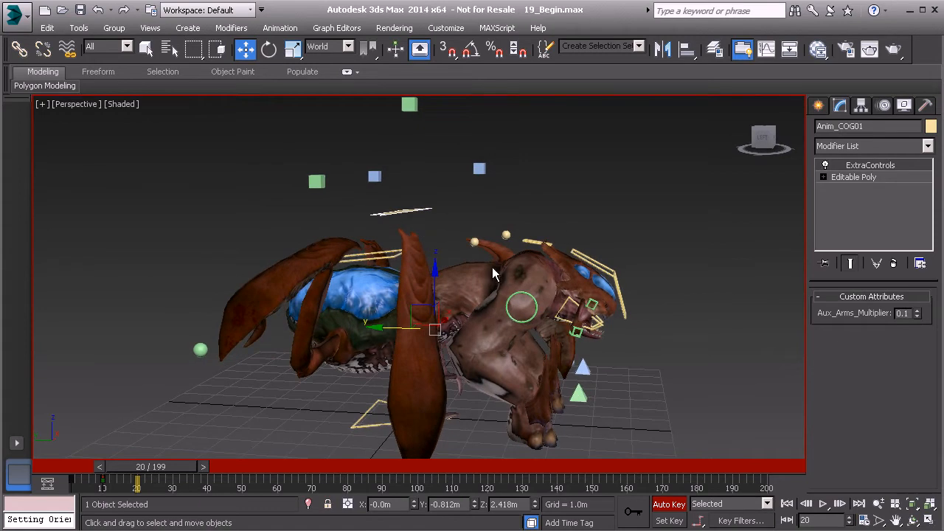
key("e")
left_click_drag(468, 286, 437, 242)
key("w")
left_click_drag(375, 289, 290, 323)
Reset the transform of the Anim_R_Gaster_Leg01 control to zero and move it backward along Y to stretch the rear leg
left_click(199, 351)
middle_click_drag(270, 338, 354, 284)
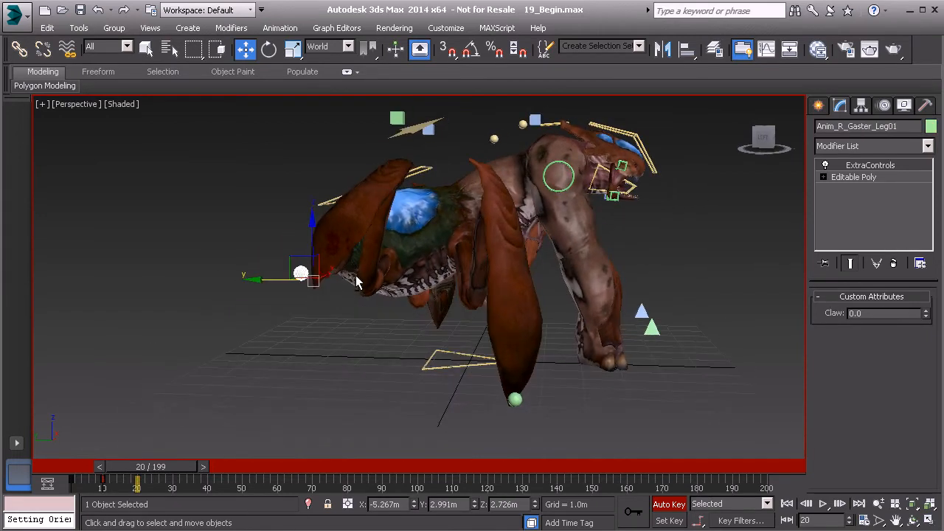
left_click_drag(314, 281, 295, 292)
right_click(198, 204)
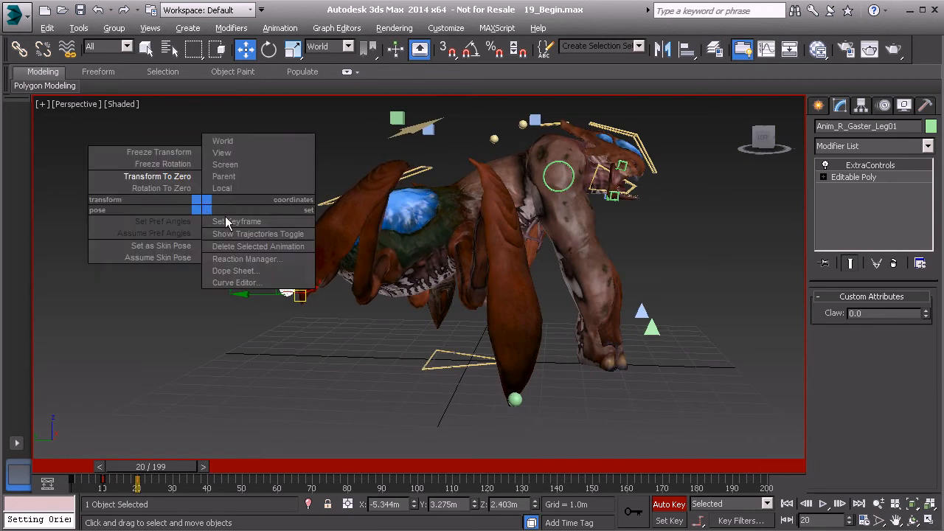
left_click(183, 182)
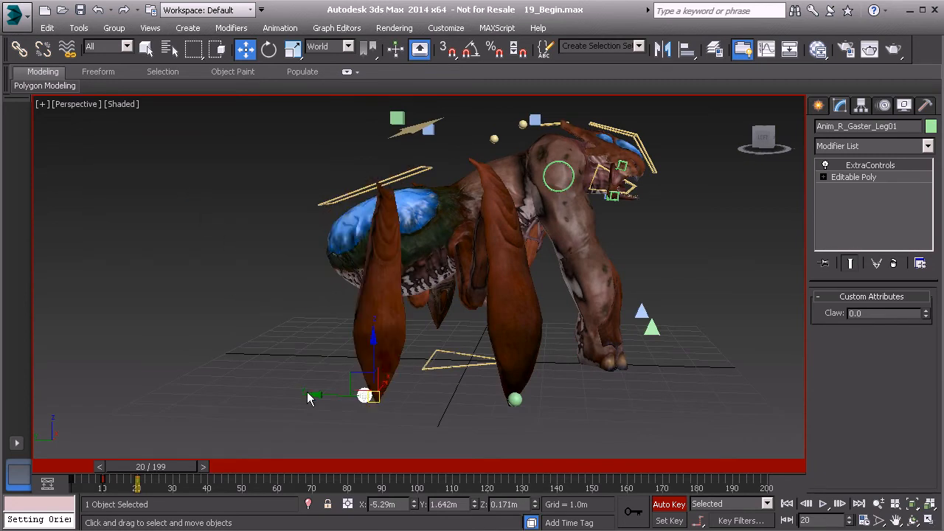
left_click_drag(312, 391, 231, 382)
middle_click_drag(417, 331, 441, 322, "alt")
Move the Anim_R_Petiole_Leg01 control up and forward to lift the right front insect leg
left_click(514, 396)
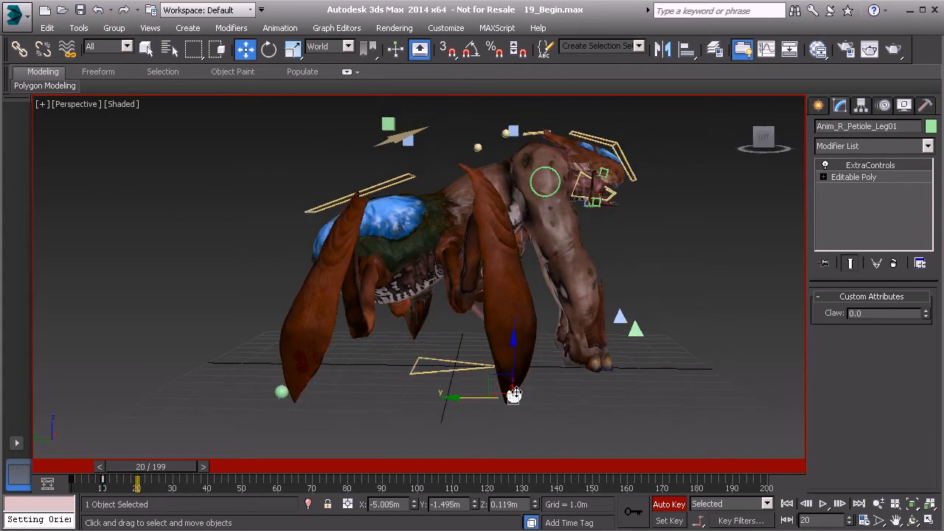
left_click_drag(479, 377, 589, 219)
middle_click_drag(652, 259, 484, 371, "alt")
Move the Anim_L_Gaster_Leg01 control backward along Y to about 6.0 m to stretch the left rear leg
left_click(483, 371)
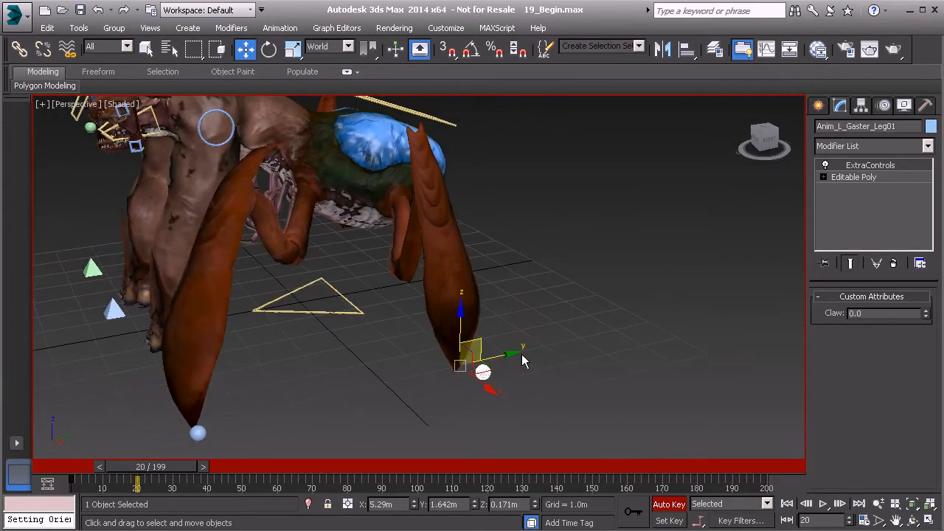
left_click_drag(517, 353, 680, 331)
middle_click_drag(566, 335, 495, 329, "alt")
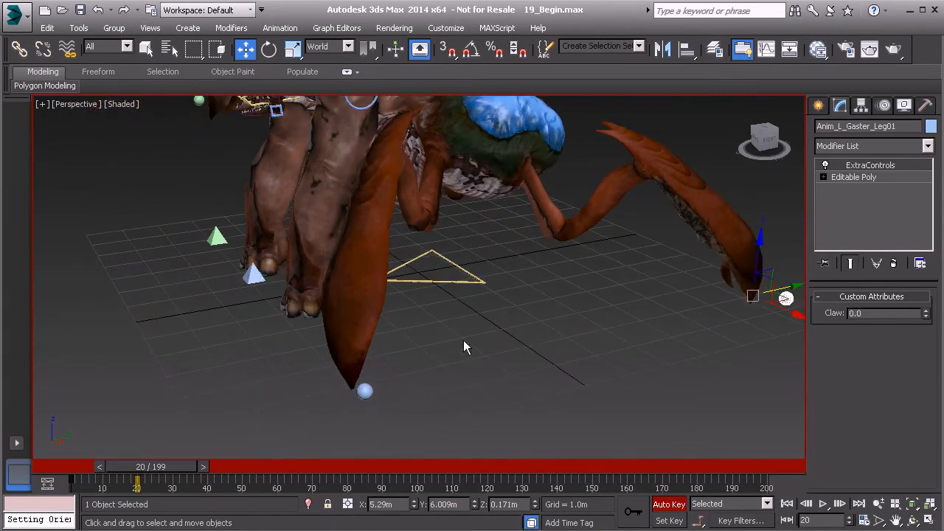
Move the Anim_L_Petiole_Leg01 control up and forward to about Y -4.2 m and Z 1.6 m
left_click(365, 387)
mouse_move(428, 368)
middle_mouse_down("alt")
mouse_move(415, 339)
mouse_move(433, 337)
mouse_move(416, 341)
mouse_move(423, 361)
middle_mouse_up("alt")
left_click_drag(394, 396, 377, 325)
middle_click_drag(301, 307, 429, 267, "alt")
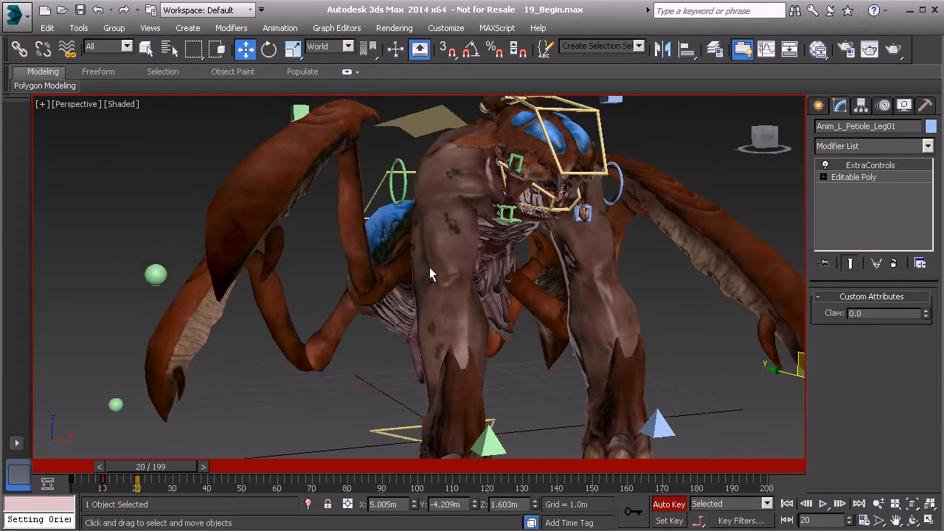
Rotate the two spherical spine controls above the back so the upper torso arches backward
middle_click_drag(376, 284, 369, 277, "alt")
middle_click_drag(343, 155, 380, 339, "alt")
scroll(343, 261, "down", 5)
scroll(367, 320, "up", 5)
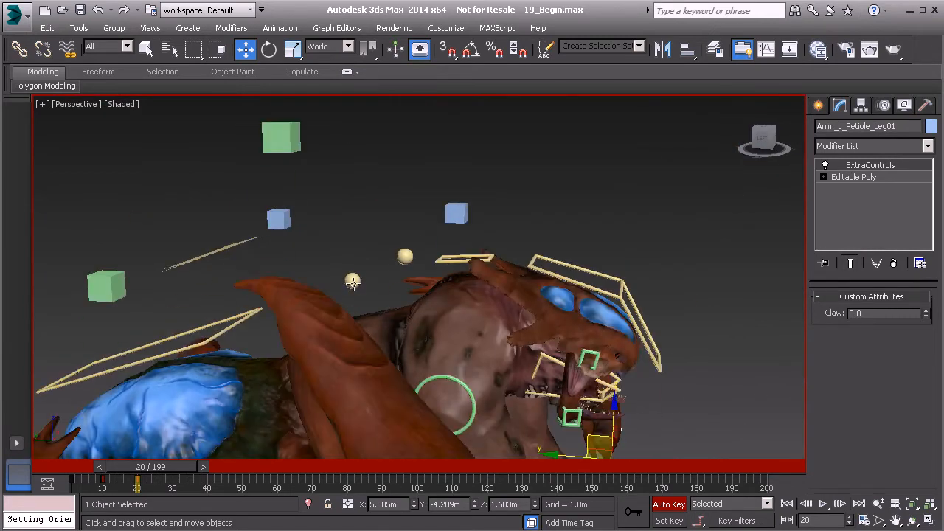
left_click(353, 282)
key("e")
left_click_drag(380, 355, 357, 339)
left_click(365, 245)
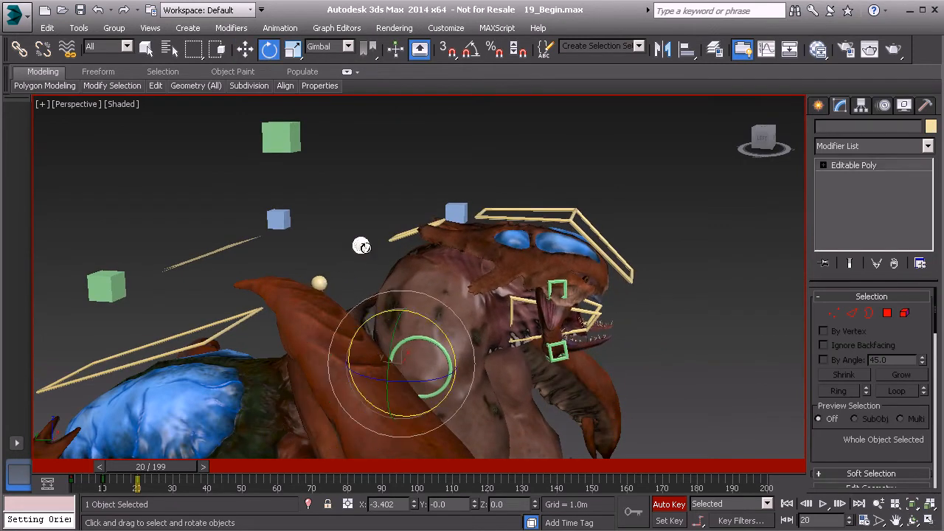
left_click_drag(422, 312, 410, 305)
Rotate the neck control to about 2 degrees and the head control to about 14.7 degrees on X, tipping the head downward
left_click(378, 240)
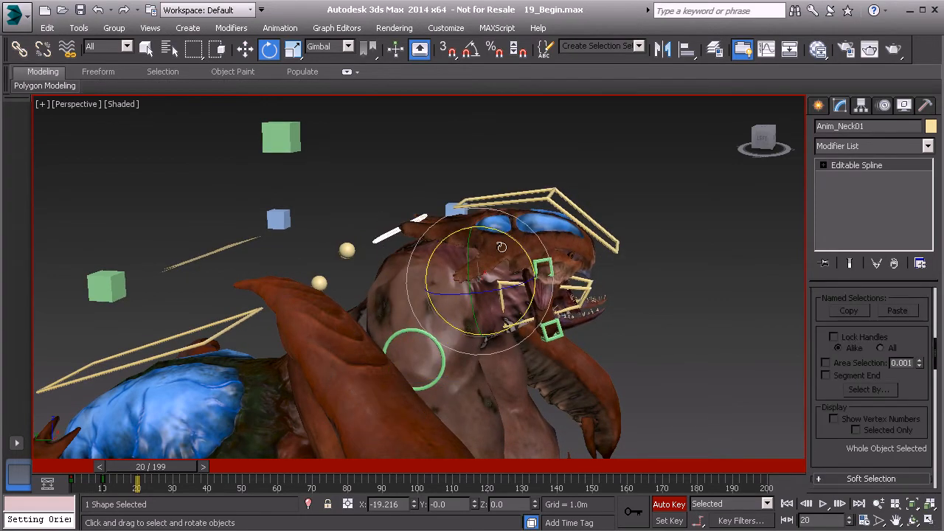
left_click_drag(511, 242, 523, 274)
left_click(576, 241)
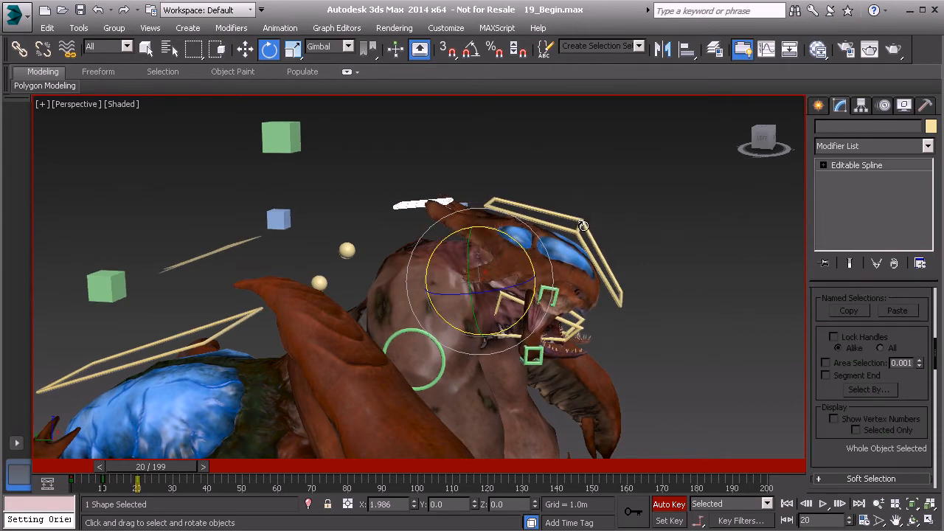
left_click_drag(575, 244, 501, 235)
At frame 20, raise the Anim_R_Arm01 control to about Y -2.5 m and Z 2.8 m, and rotate the right hand
scroll(493, 237, "down", 3)
middle_click_drag(504, 344, 471, 267)
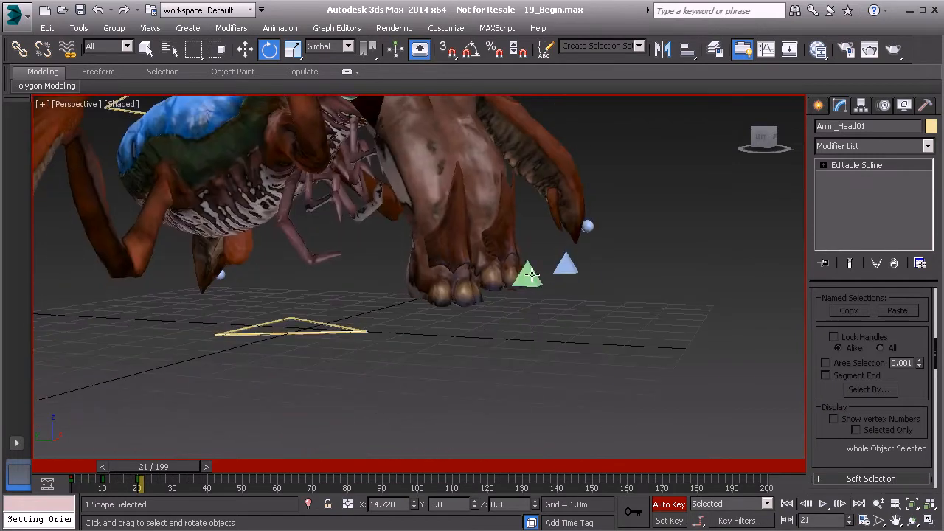
left_click(532, 274)
middle_click_drag(531, 274, 522, 304)
middle_click_drag(453, 298, 241, 269, "alt")
key("w")
middle_click_drag(387, 303, 332, 248)
mouse_move(161, 471)
left_mouse_down()
mouse_move(125, 475)
mouse_move(163, 475)
mouse_move(145, 475)
mouse_move(155, 482)
left_mouse_up()
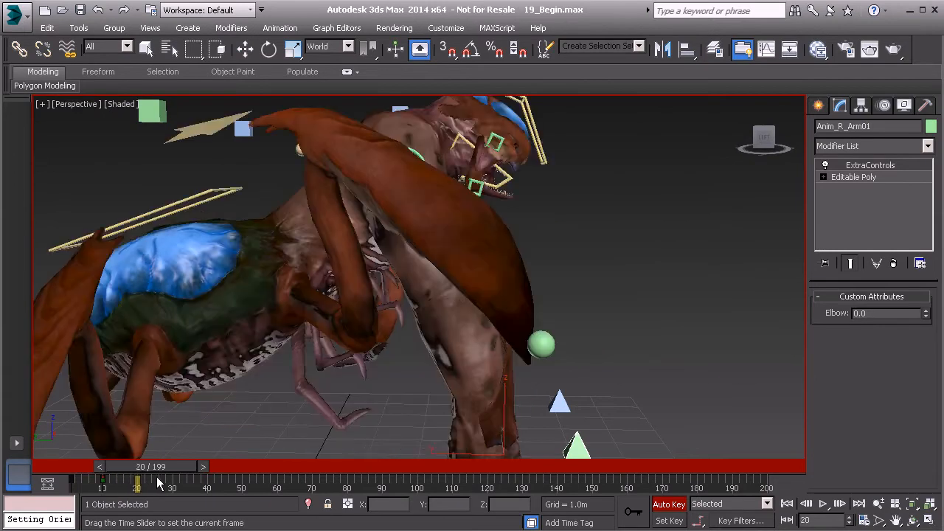
key("w")
scroll(493, 392, "up", 2)
left_click_drag(470, 341, 409, 234)
middle_click_drag(451, 255, 421, 244, "alt")
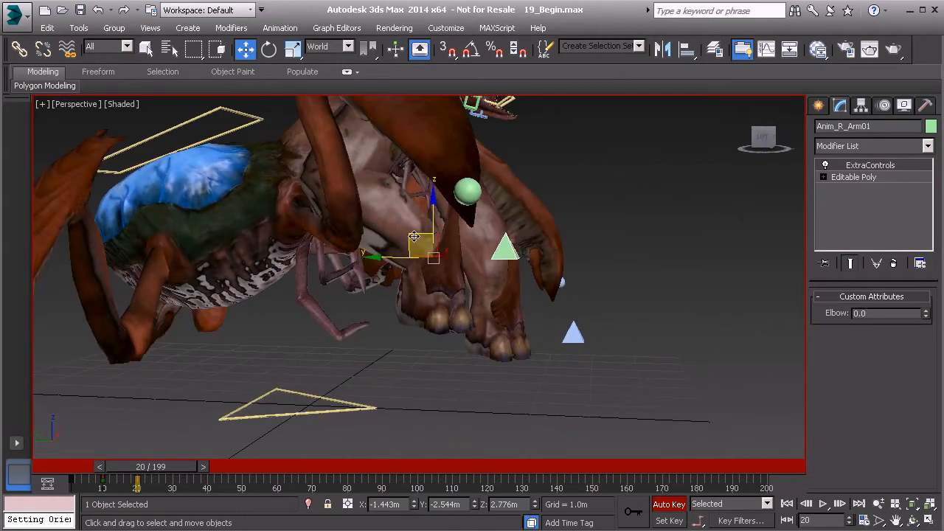
key("e")
left_click_drag(465, 220, 483, 260)
Raise the Anim_L_Arm01 control to about Y -3.7 m and Z 2.8 m, and rotate the hand about -13 degrees on X
left_click(564, 328)
middle_click_drag(564, 328, 409, 359, "alt")
key("w")
key("w")
left_click_drag(402, 362, 410, 270)
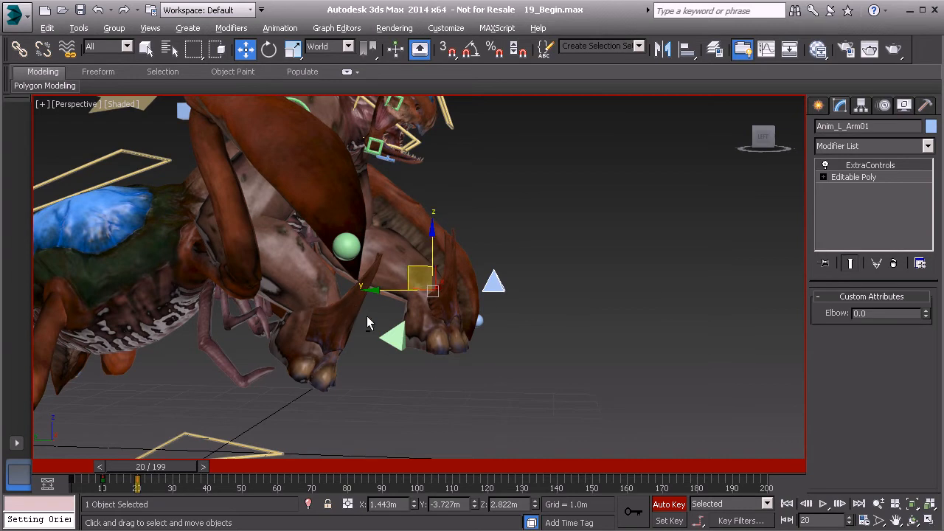
middle_click_drag(365, 316, 382, 311, "alt")
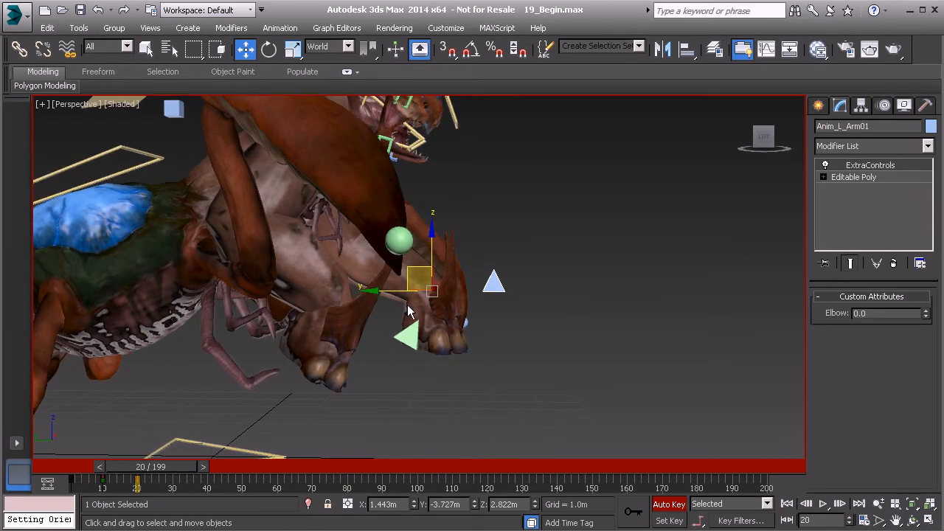
key("e")
middle_click_drag(482, 258, 470, 257, "alt")
left_click_drag(474, 253, 464, 235)
mouse_move(507, 276)
middle_mouse_down("alt")
mouse_move(461, 272)
mouse_move(498, 274)
middle_mouse_up("alt")
At frame 20, rotate the Anim_Jaw01 control to about -27 degrees on X
mouse_move(174, 467)
left_mouse_down()
mouse_move(137, 470)
mouse_move(206, 480)
mouse_move(166, 473)
mouse_move(180, 476)
left_mouse_up()
middle_click_drag(470, 250, 493, 358)
middle_click_drag(468, 287, 435, 282, "alt")
scroll(435, 282, "up", 5)
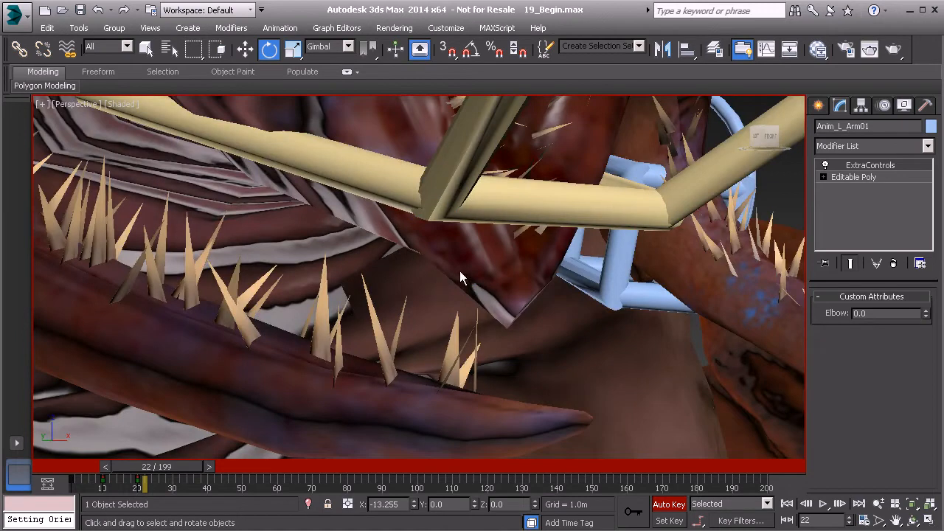
scroll(479, 283, "down", 5)
middle_click_drag(495, 270, 419, 244, "alt")
left_click(494, 198)
middle_click_drag(494, 197, 515, 241)
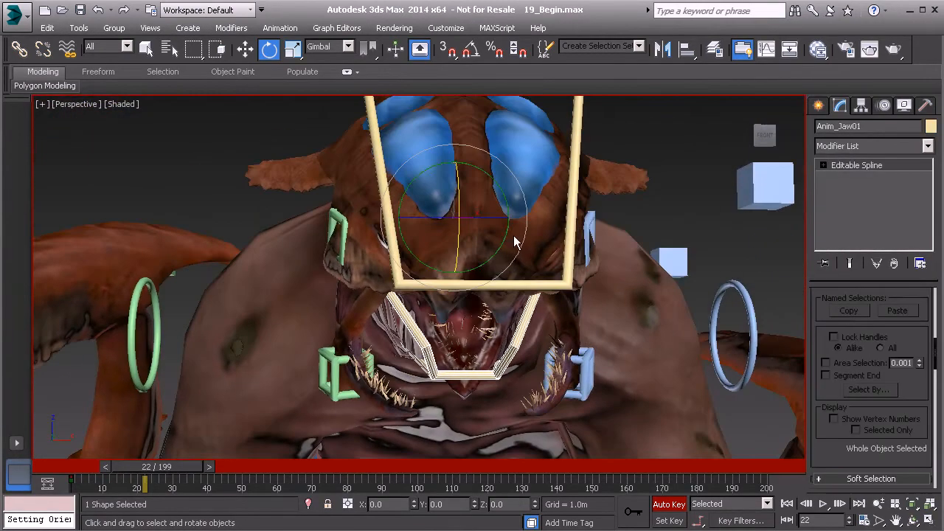
left_click_drag(181, 458, 165, 469)
key("e")
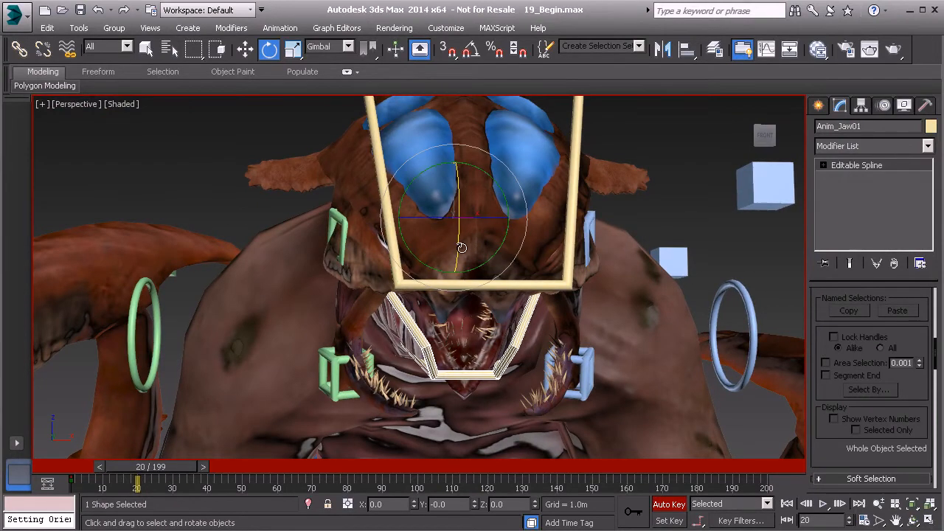
left_click_drag(457, 251, 462, 212)
middle_click_drag(461, 214, 404, 289, "alt")
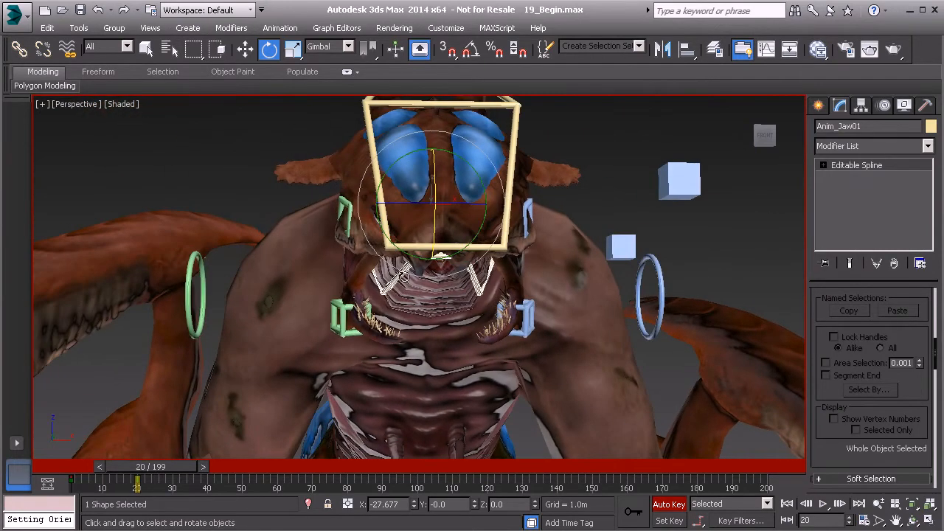
middle_click_drag(455, 307, 436, 299, "alt")
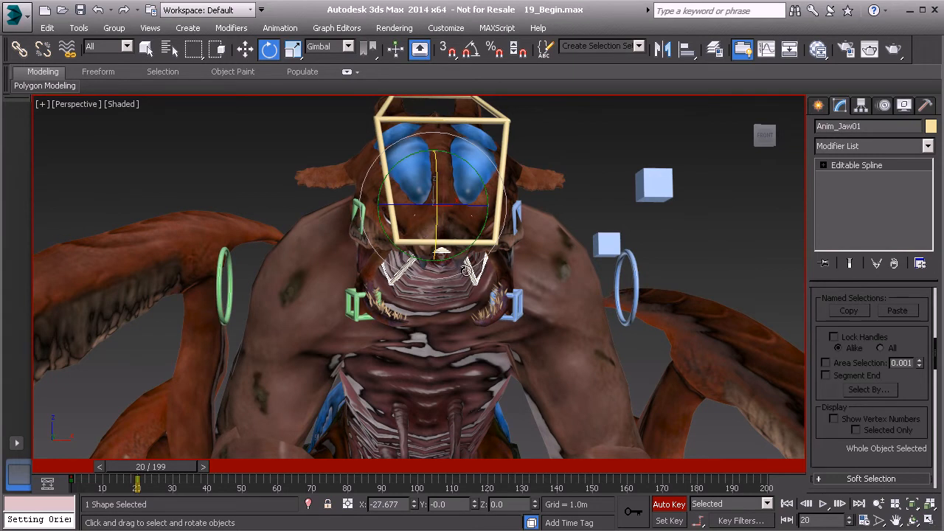
mouse_move(436, 223)
left_mouse_down()
mouse_move(436, 252)
mouse_move(435, 221)
left_mouse_up()
Rotate the left mandible's A01 and B01 controls so the mandible swings inward in front of the mouth
mouse_move(435, 221)
middle_mouse_down("alt")
mouse_move(383, 233)
mouse_move(413, 247)
mouse_move(425, 234)
middle_mouse_up("alt")
scroll(411, 250, "up", 1)
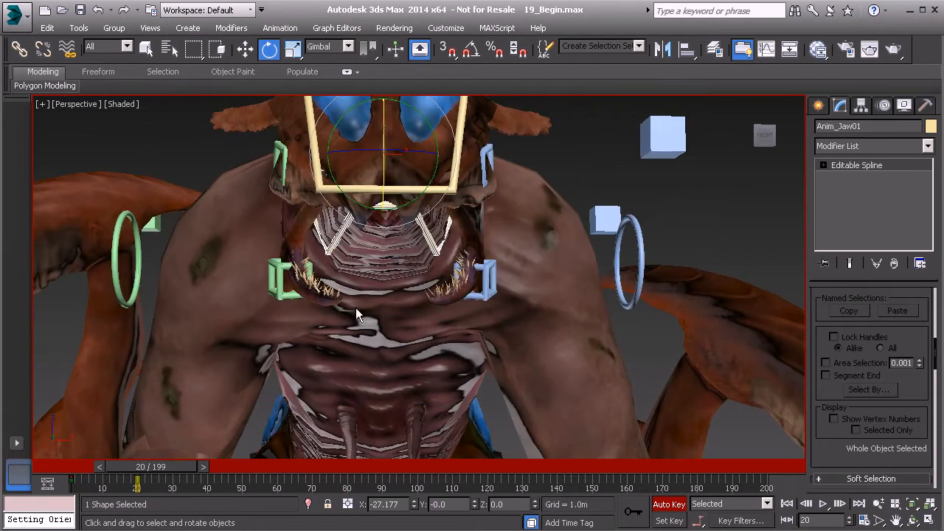
left_click(485, 171)
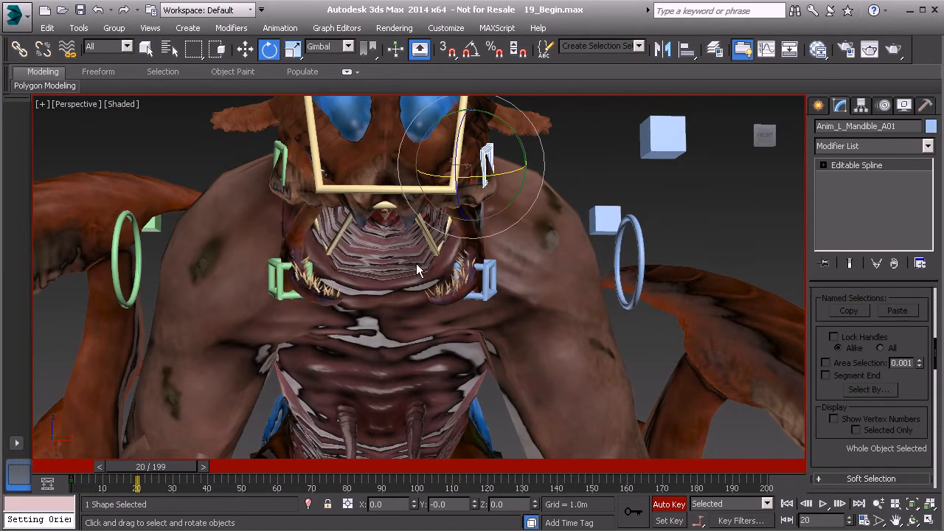
left_click_drag(475, 166, 440, 177)
left_click(469, 294)
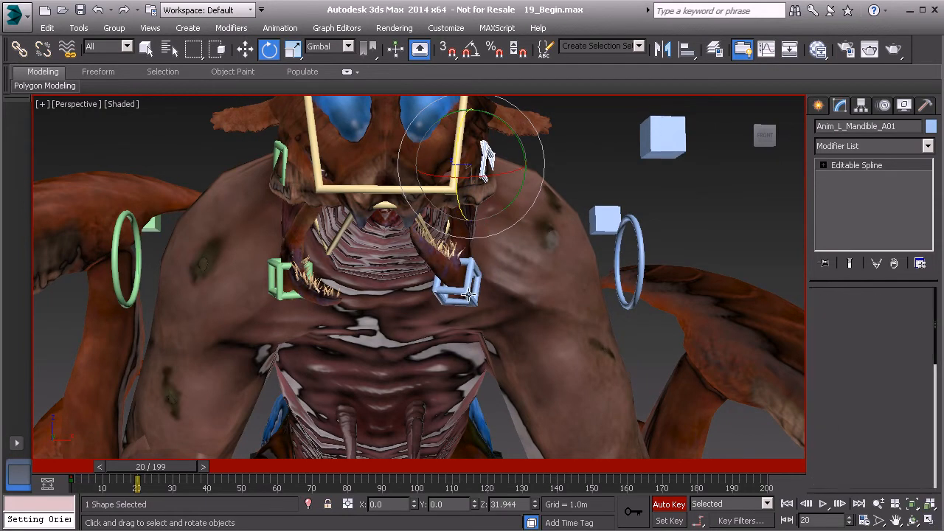
left_click_drag(443, 294, 438, 248)
left_click(487, 157)
left_click_drag(487, 177, 440, 152)
left_click(428, 291)
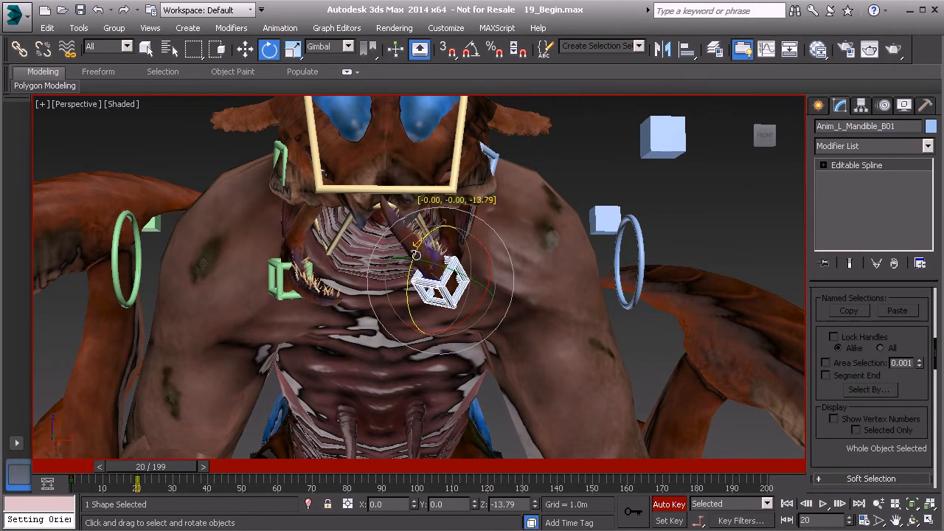
Rotate the right mandible's A01 and B01 controls inward to mirror the left mandible
middle_click_drag(424, 243, 411, 314)
scroll(411, 313, "up", 4)
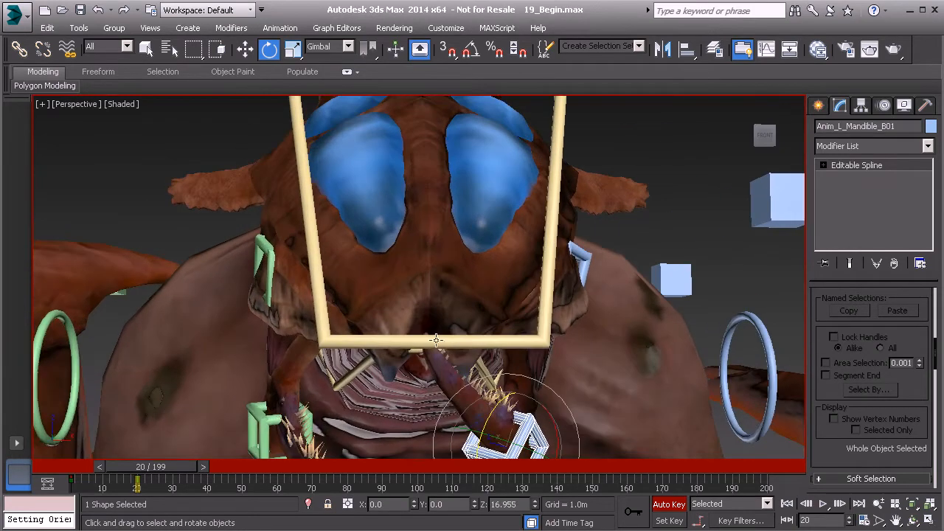
middle_click_drag(410, 371, 405, 322, "alt")
middle_click_drag(330, 156, 288, 270)
left_click(296, 294)
middle_click_drag(350, 416, 324, 300)
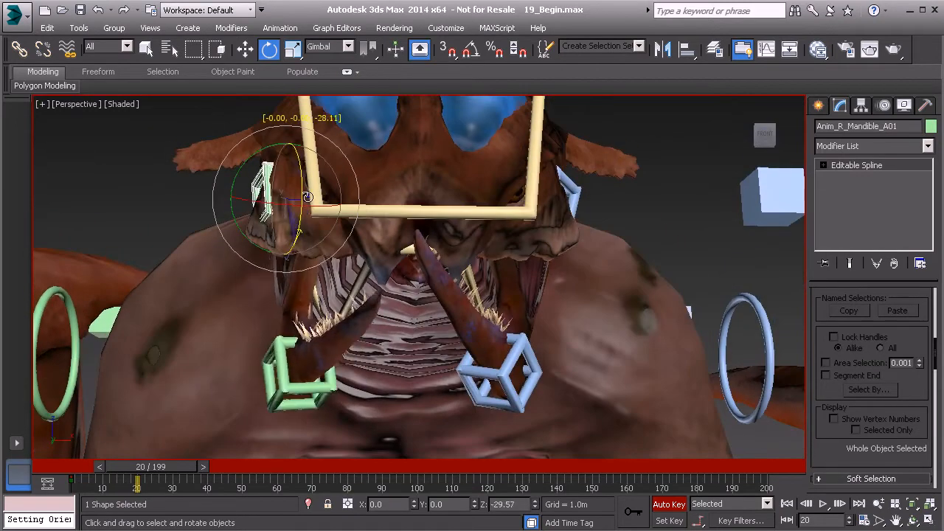
left_click_drag(283, 206, 290, 209)
left_click(287, 357)
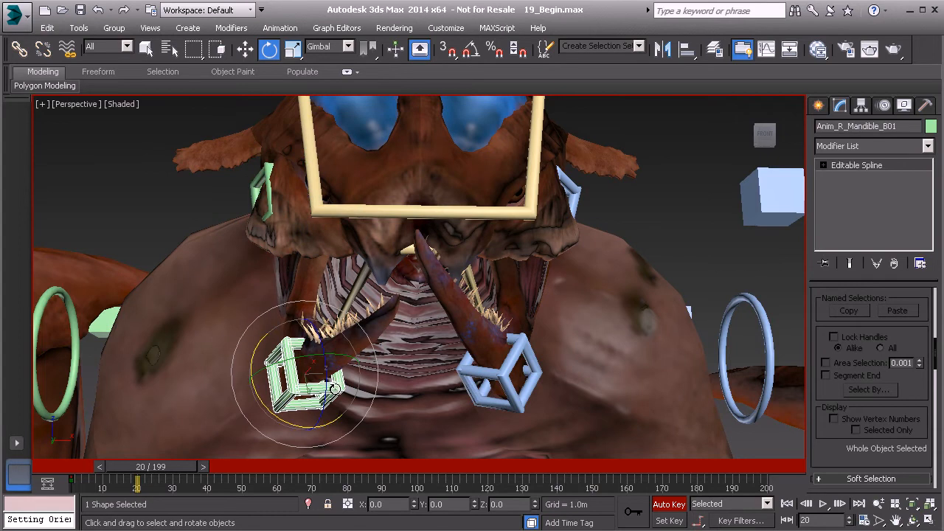
left_click_drag(327, 389, 306, 269)
left_click(270, 196)
left_click_drag(273, 200, 293, 203)
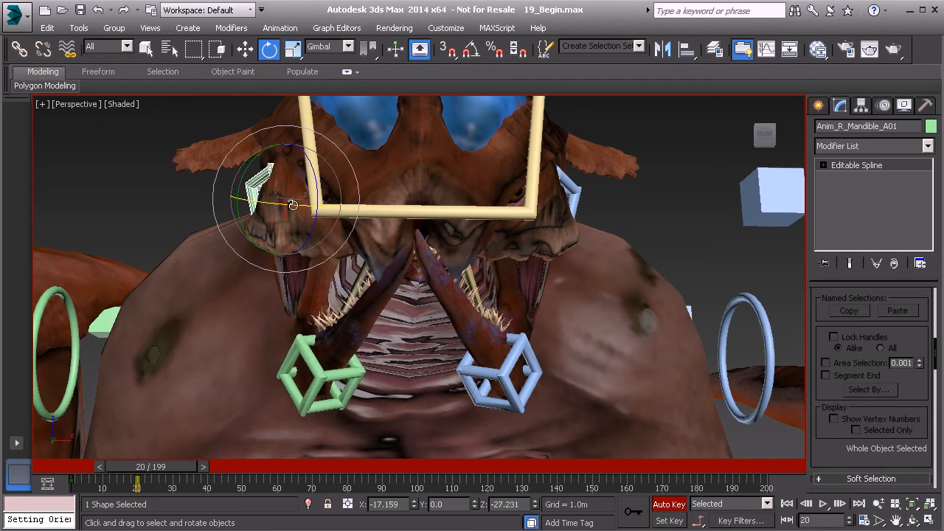
Scrub the timeline to check the pose and go to frame 30
scroll(472, 296, "down", 5)
middle_click_drag(406, 382, 396, 270, "alt")
left_click_drag(168, 467, 175, 469)
middle_click_drag(404, 352, 474, 304)
scroll(474, 304, "down", 5)
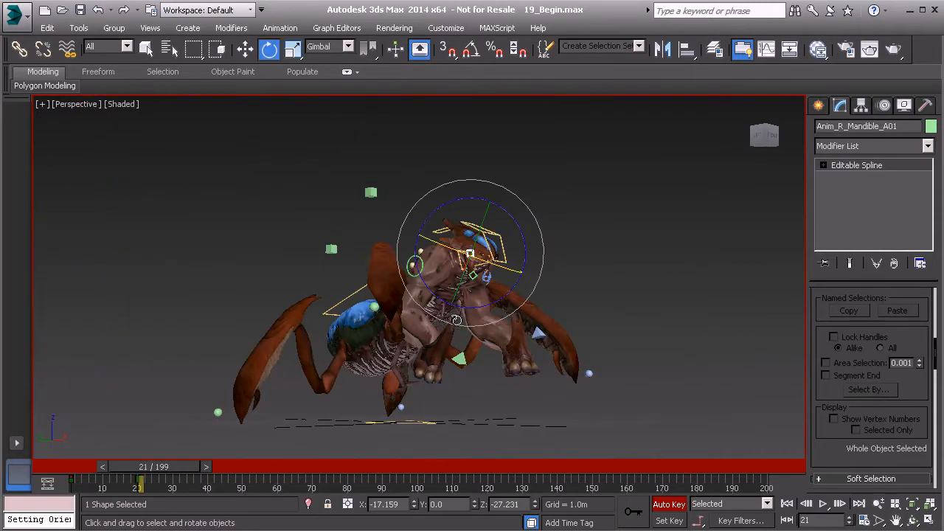
key("q")
left_click_drag(171, 468, 207, 467)
key("e")
At frame 30, rotate the Anim_COG01 control on X to bring the creature's body close to level
middle_click_drag(354, 295, 394, 307, "alt")
middle_click_drag(385, 359, 387, 346, "alt")
scroll(407, 337, "up", 1)
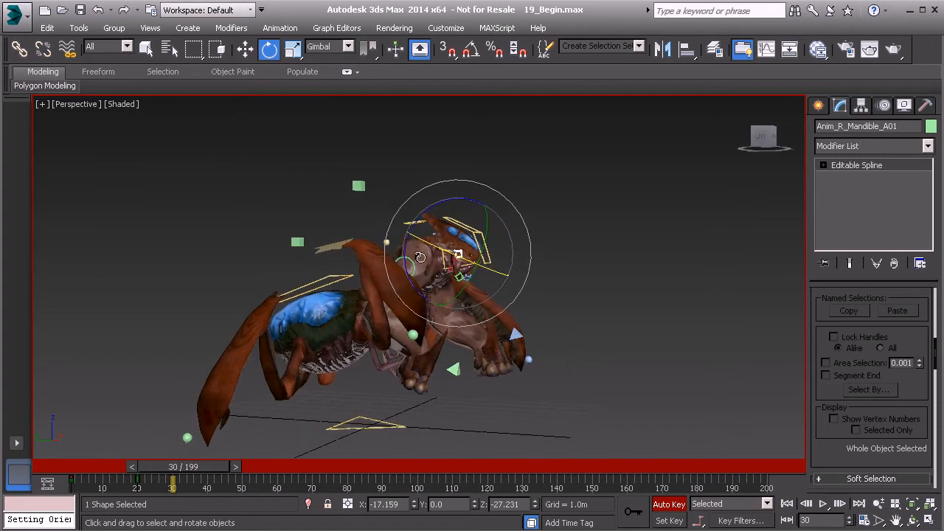
middle_click_drag(345, 272, 377, 263)
scroll(399, 244, "up", 1)
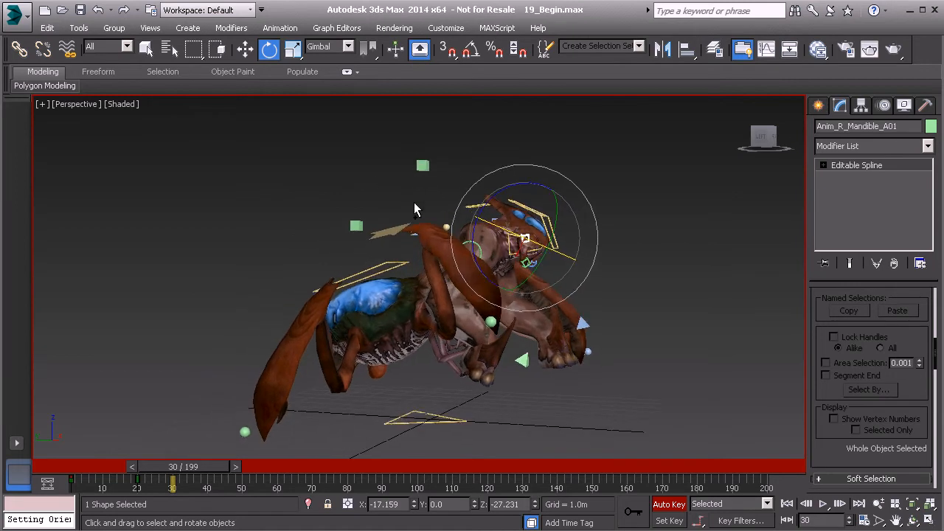
middle_click_drag(413, 205, 434, 238, "alt")
middle_click_drag(347, 202, 355, 194)
left_click(348, 194)
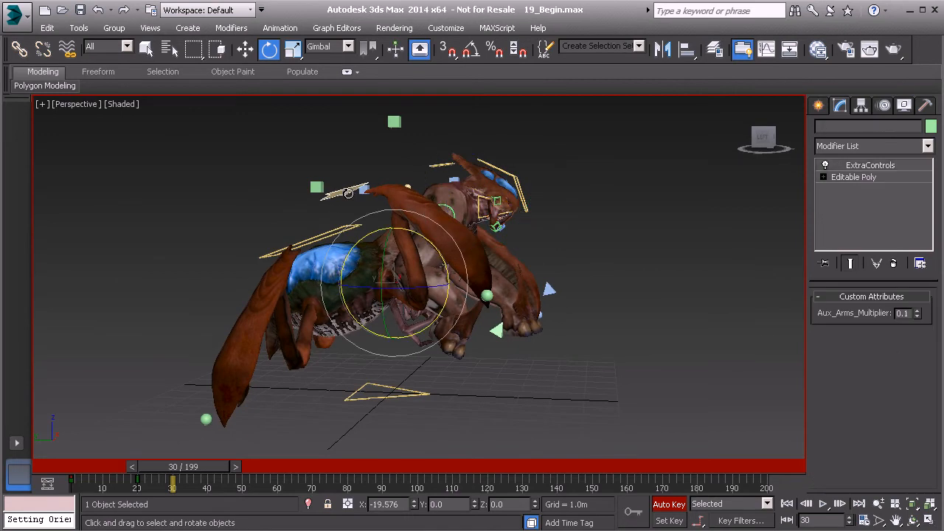
middle_click_drag(379, 236, 426, 239)
scroll(415, 228, "up", 2)
left_click_drag(429, 258, 441, 288)
Lower the Anim_COG01 control to about 2.62 m on Z
key("w")
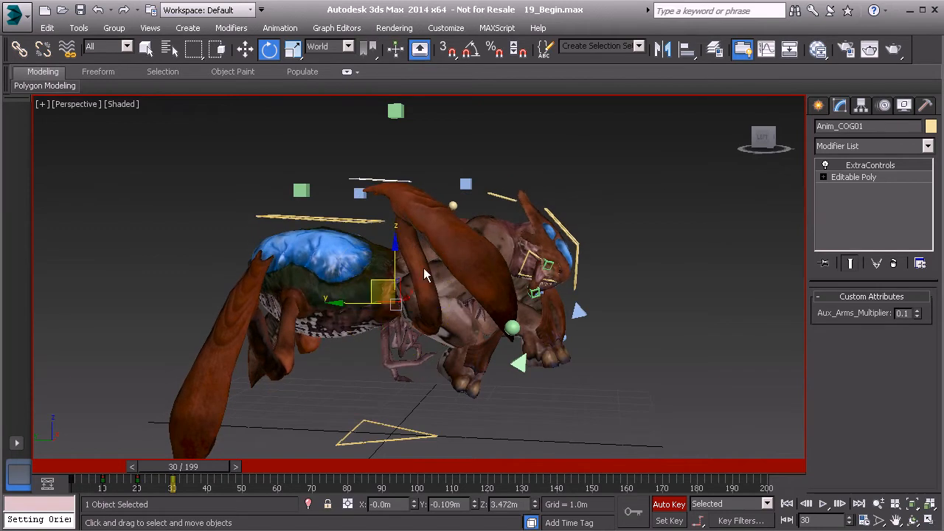
left_click_drag(396, 245, 398, 274)
middle_click_drag(491, 297, 480, 279, "alt")
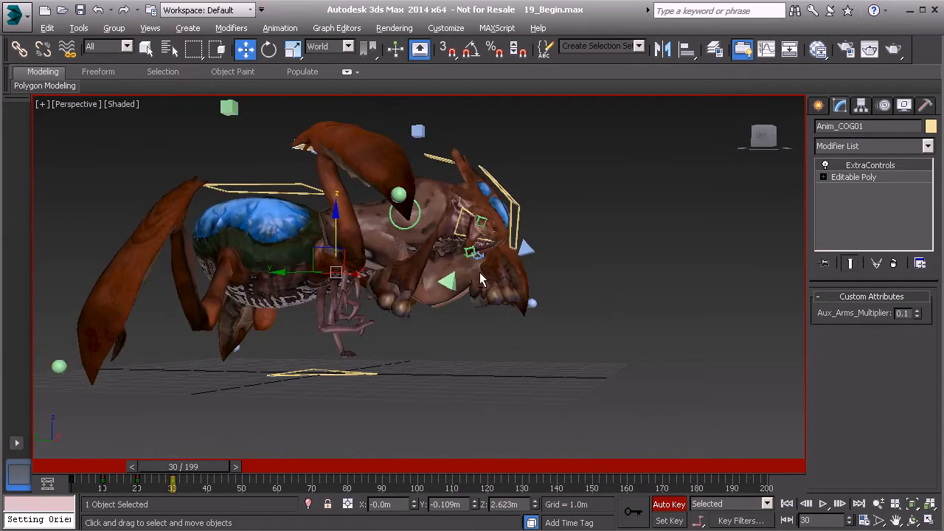
Select the green and blue pyramid controls of both front limbs and reset them with Transform To Zero
left_click(446, 282)
left_click(524, 249, "ctrl")
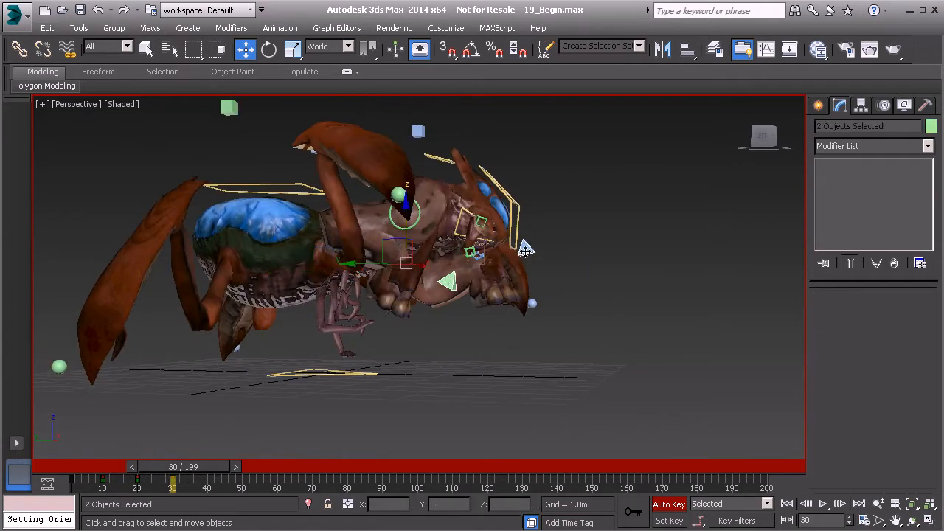
right_click(563, 259)
left_click(535, 232)
middle_click_drag(548, 303, 501, 304, "alt")
middle_click_drag(379, 262, 342, 270, "alt")
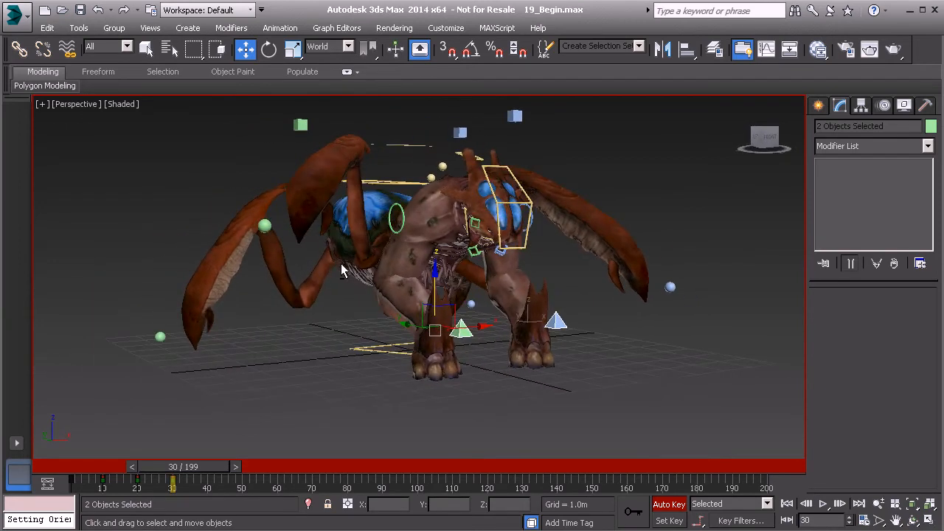
Reset Anim_R_Petiole_Leg01 and then Anim_L_Petiole_Leg01 with Transform To Zero
left_click(265, 226)
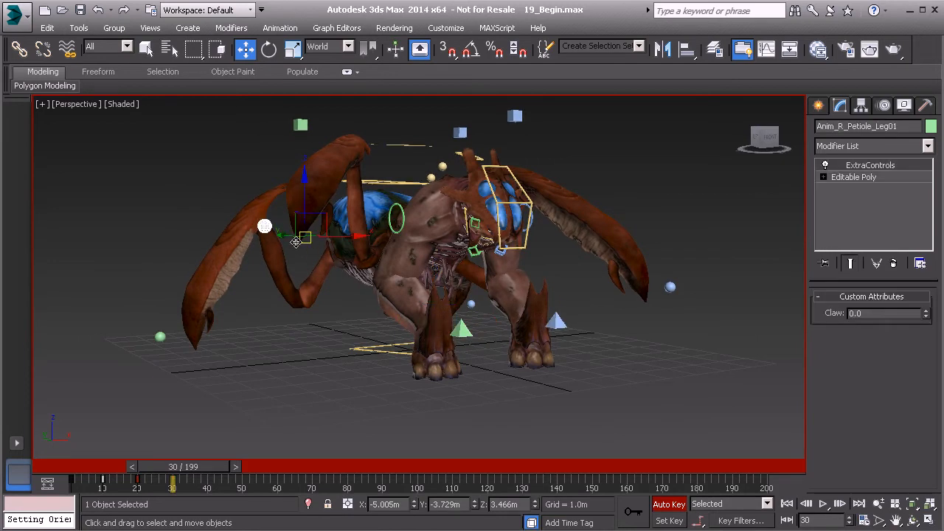
middle_click_drag(275, 234, 288, 274, "alt")
right_click(164, 208)
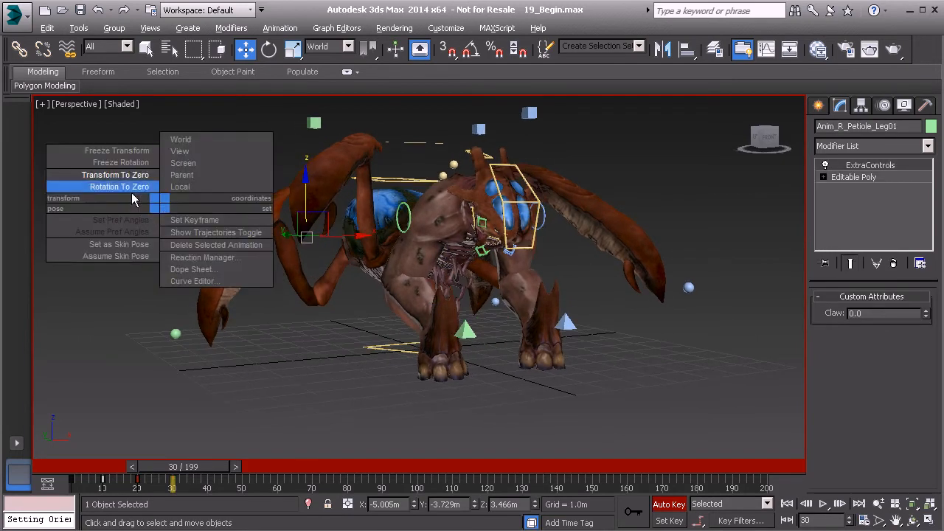
left_click(133, 177)
middle_click_drag(237, 252, 511, 347, "alt")
left_click(648, 300)
middle_click_drag(648, 300, 556, 324, "alt")
right_click(554, 322)
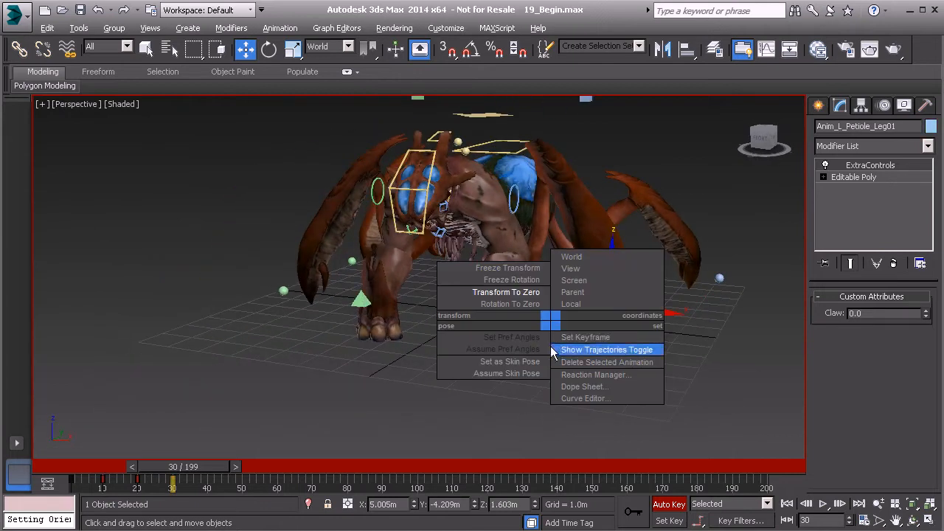
left_click(524, 294)
Move the Anim_L_Petiole_Leg01 control and reposition the other left leg's control to adjust the left leg stance
middle_click_drag(627, 330, 566, 364, "alt")
left_click_drag(564, 364, 497, 360)
middle_click_drag(649, 329, 506, 336)
left_click(623, 384)
middle_click_drag(623, 384, 626, 360, "alt")
left_click_drag(625, 360, 641, 298)
Move the Anim_R_Gaster_Leg01 control forward by about 1.87 m along Y
middle_click_drag(368, 277, 436, 270, "alt")
middle_click_drag(344, 348, 469, 203)
middle_click_drag(332, 253, 476, 252, "alt")
middle_click_drag(529, 354, 529, 337)
middle_click_drag(738, 310, 413, 340)
scroll(518, 285, "down", 6)
left_click(410, 361)
scroll(413, 339, "up", 1)
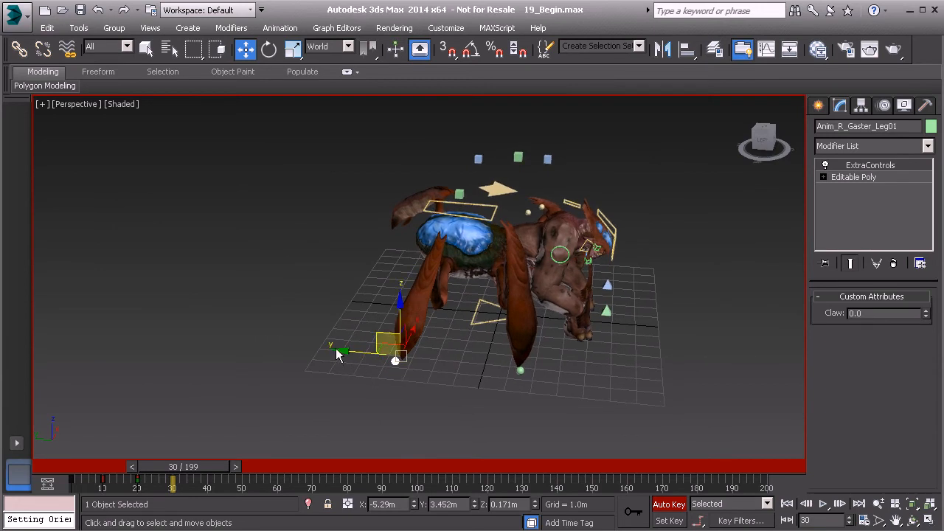
left_click_drag(337, 354, 385, 352)
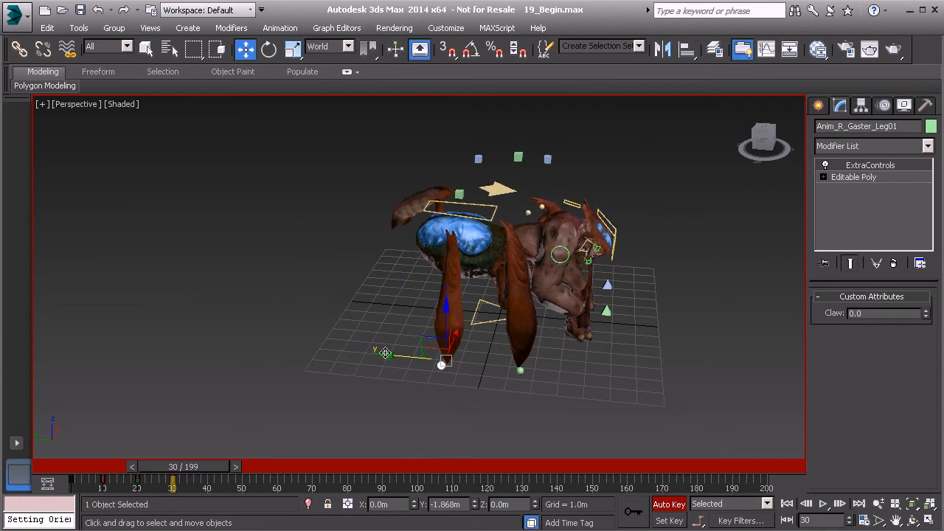
Move the Anim_R_Gaster_Leg_Trgt01 target backward by about 1.31 m along Y
mouse_move(454, 245)
middle_mouse_down("alt")
mouse_move(465, 258)
mouse_move(379, 251)
mouse_move(491, 257)
mouse_move(452, 233)
middle_mouse_up("alt")
left_click(452, 219)
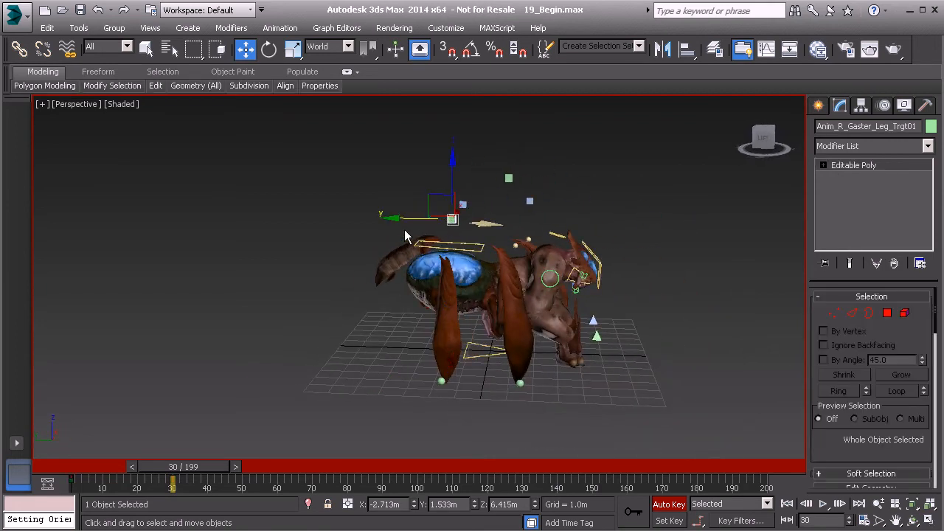
left_click_drag(392, 220, 360, 217)
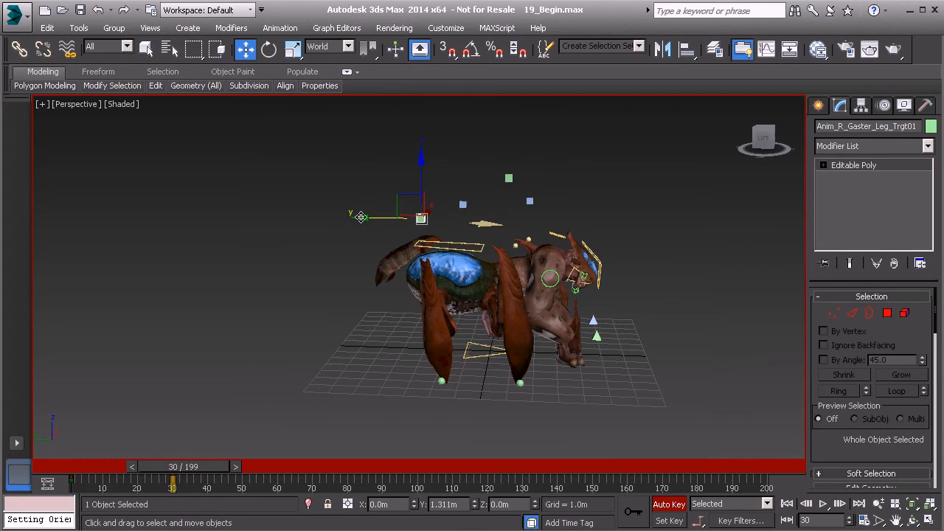
middle_click_drag(399, 243, 497, 266, "alt")
mouse_move(205, 471)
left_mouse_down()
mouse_move(162, 464)
mouse_move(217, 467)
mouse_move(206, 466)
left_mouse_up()
Move the Anim_R_Petiole_Leg01 control back to about -0.77 m on Y
middle_click_drag(508, 349, 478, 375, "alt")
left_click(503, 393)
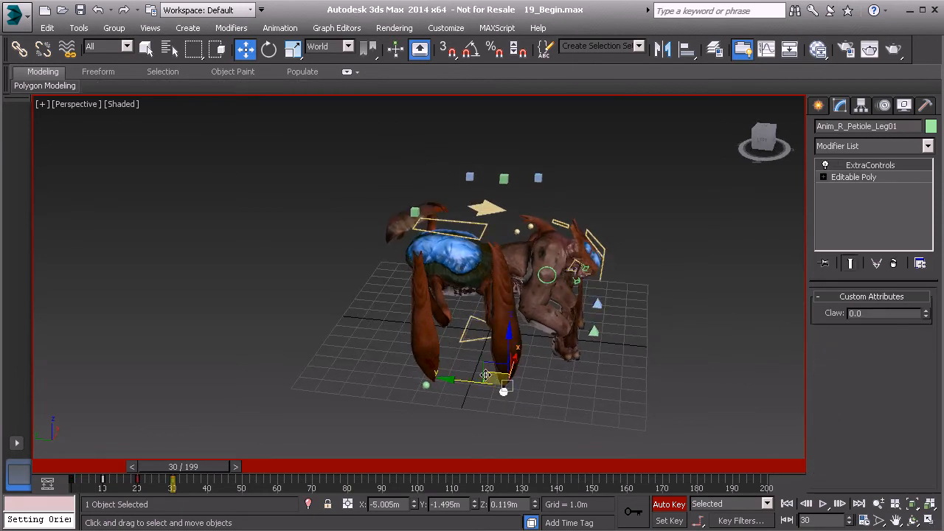
left_click_drag(447, 380, 429, 380)
Shift the Anim_R_Petiole_Leg_Trgt01 target forward, scrub the timeline to check the leg pose, and return to frame 30
middle_click_drag(514, 254, 506, 216, "alt")
left_click(505, 194)
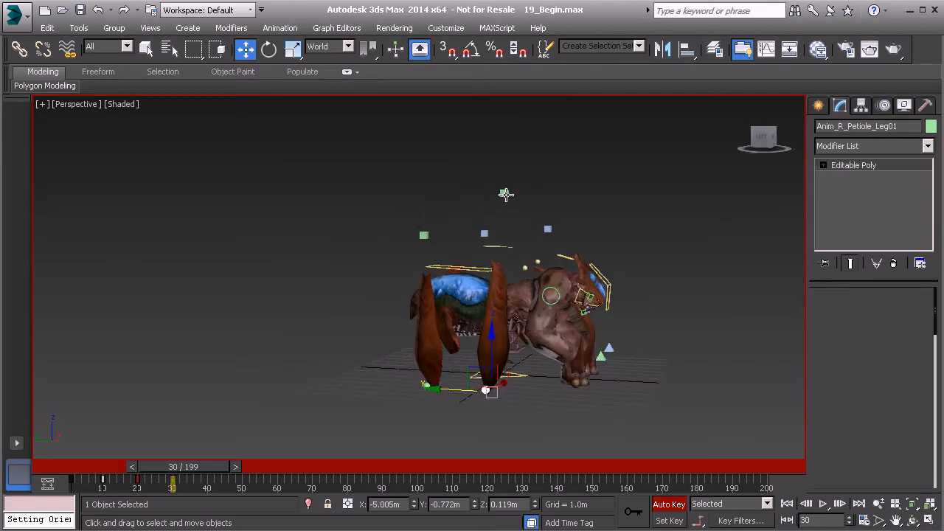
left_click_drag(479, 181, 531, 198)
middle_click_drag(531, 198, 524, 262, "alt")
mouse_move(201, 470)
left_mouse_down()
mouse_move(183, 467)
mouse_move(207, 468)
left_mouse_up()
middle_click_drag(590, 334, 509, 348)
scroll(510, 354, "up", 5)
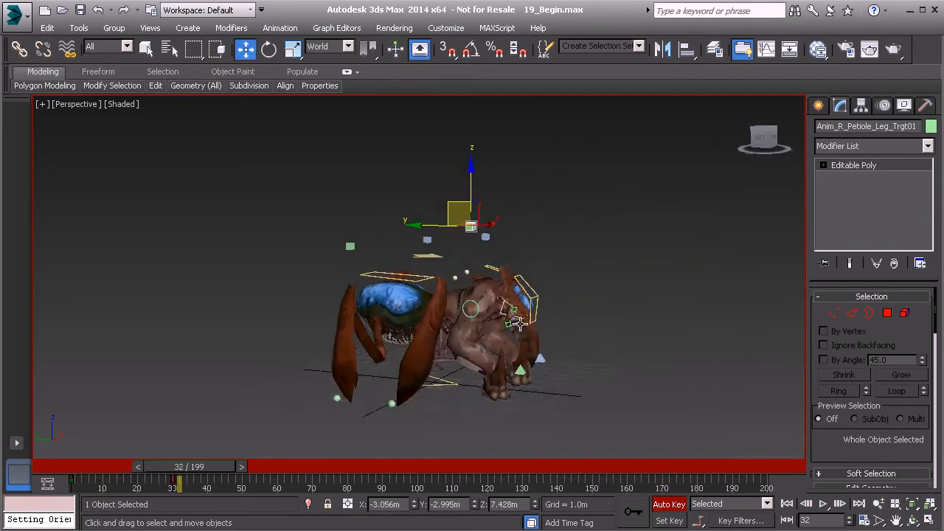
left_click_drag(203, 468, 197, 464)
At frame 30, rotate the Anim_Back01 and thorax sphere controls to adjust the bend of the upper body
middle_click_drag(487, 171, 502, 240)
left_click(463, 211)
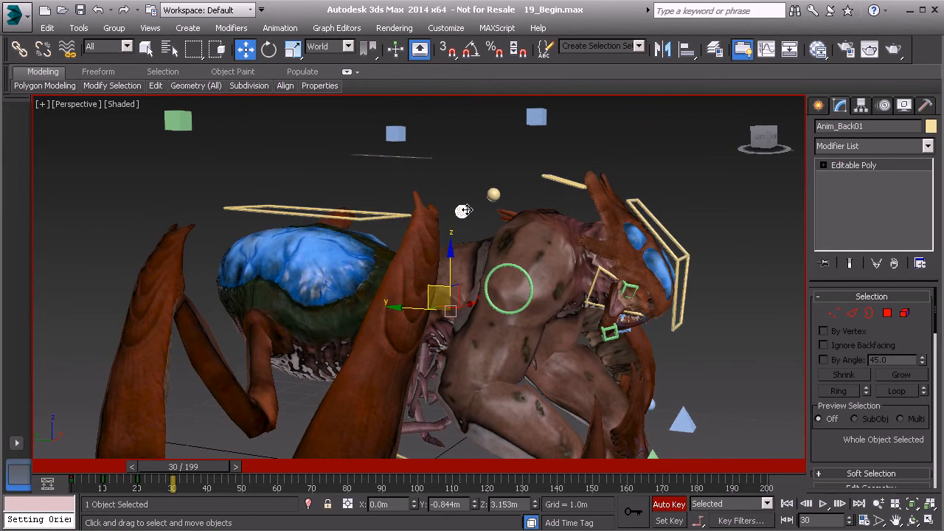
key("e")
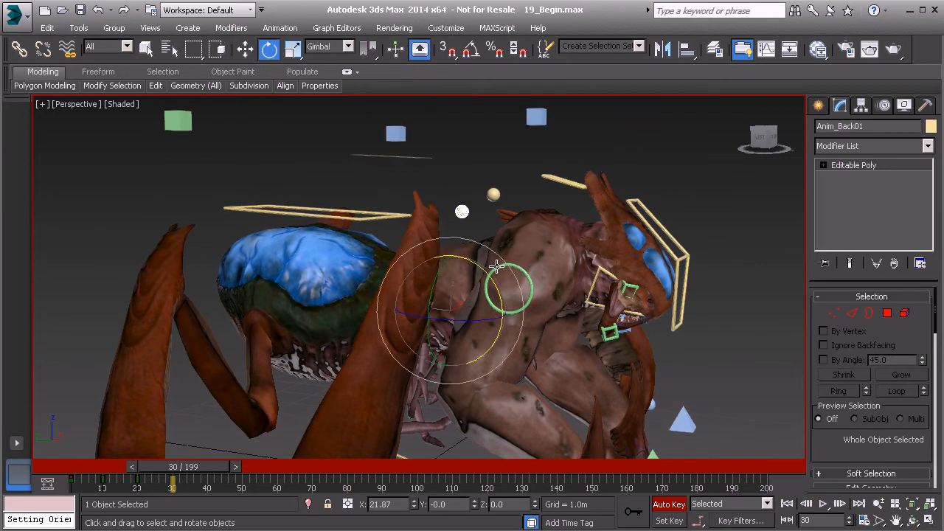
left_click_drag(487, 271, 552, 287)
left_click(504, 202)
middle_click_drag(552, 287, 499, 159)
middle_click_drag(578, 265, 581, 343)
Rotate the neck and Anim_Head01 controls to lift the creature's head
left_click(555, 168)
left_click_drag(598, 237, 625, 210)
left_click(624, 230)
middle_click_drag(570, 364, 577, 298)
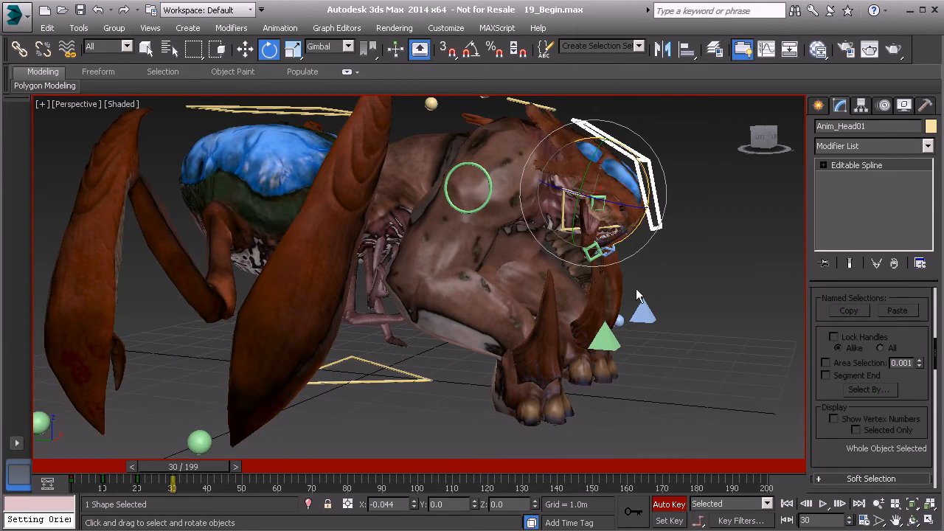
Review the pose around frame 30 and move the time slider to frame 40
middle_click_drag(608, 236, 664, 355)
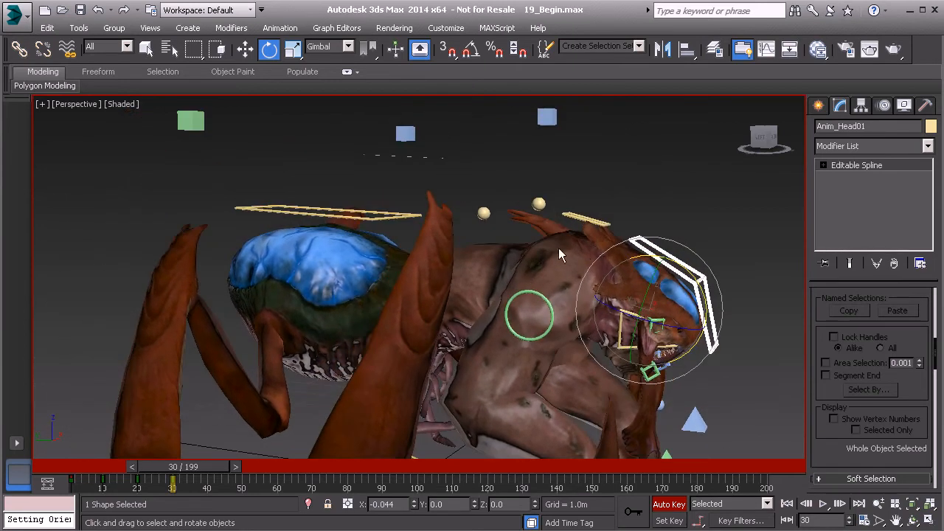
middle_click_drag(523, 260, 526, 225)
middle_click_drag(605, 260, 554, 254)
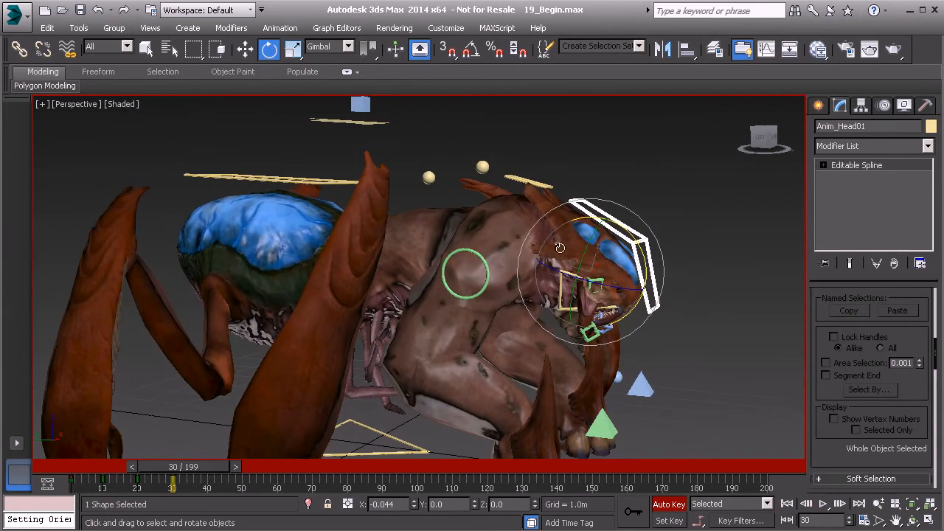
left_click_drag(198, 465, 201, 469)
middle_click_drag(497, 249, 488, 304, "alt")
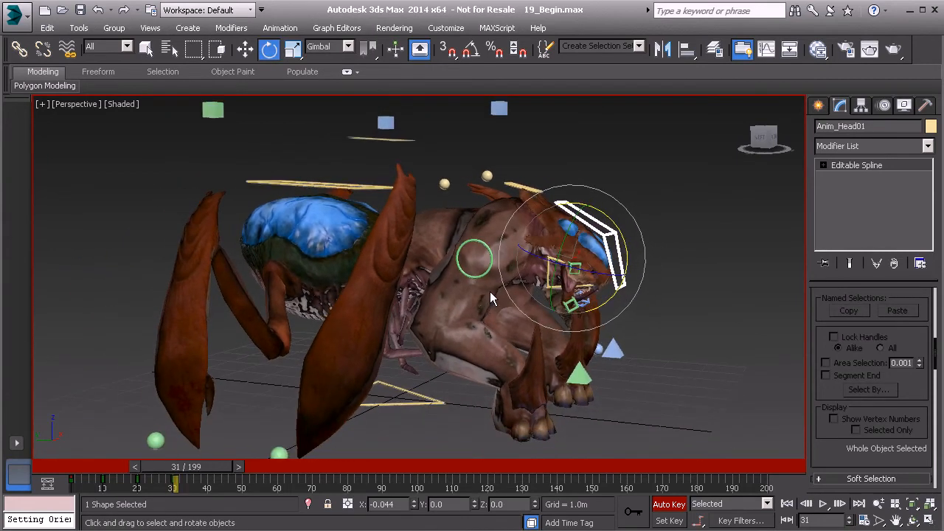
left_click_drag(200, 470, 227, 482)
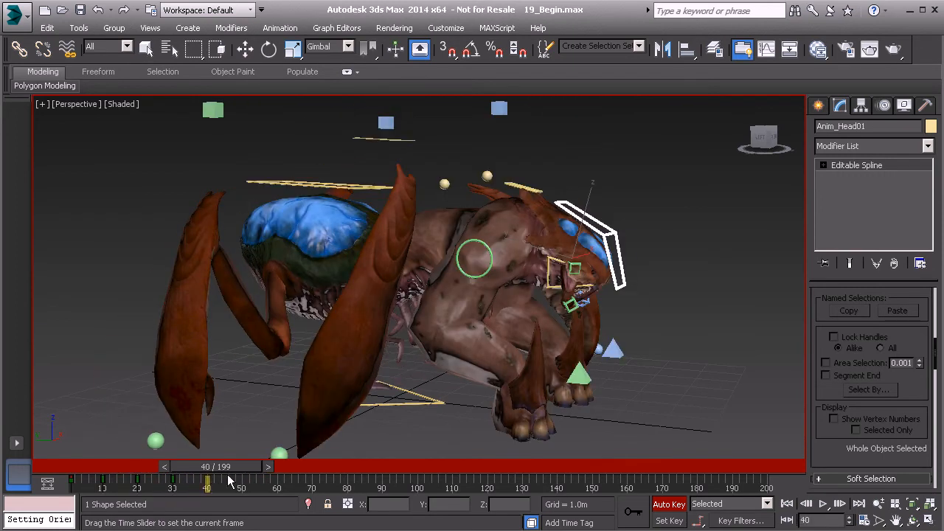
At frame 40, rotate Anim_COG01 to about 7.6 degrees on X and lower it by about 0.18 m on Z
key("e")
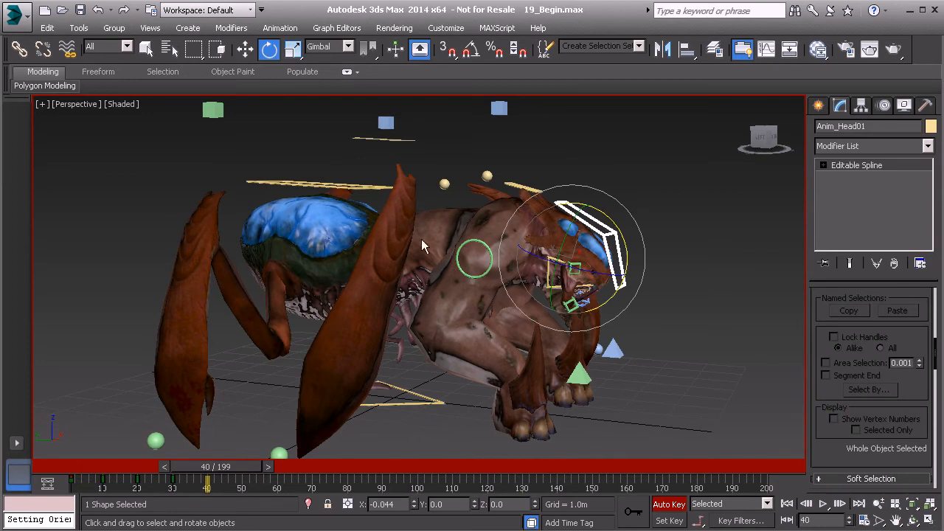
middle_click_drag(411, 213, 462, 192, "alt")
middle_click_drag(431, 244, 432, 235, "alt")
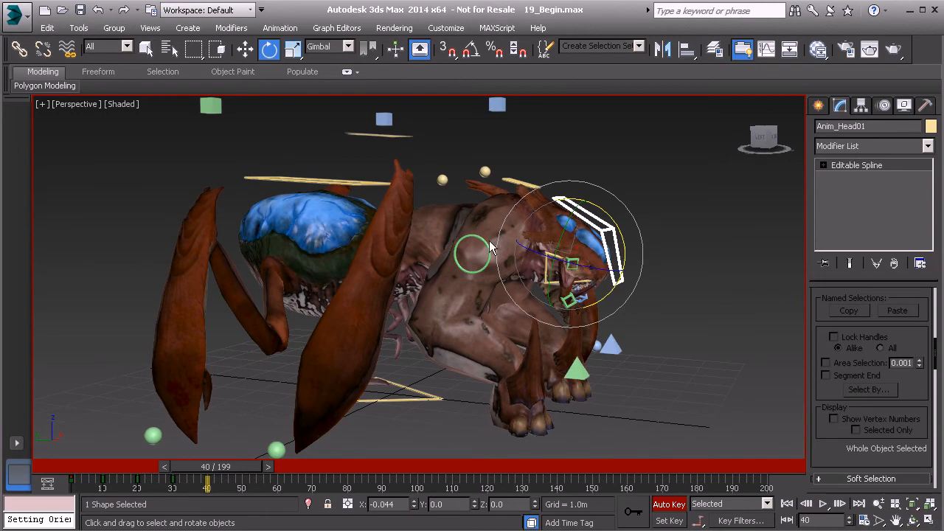
middle_click_drag(512, 217, 475, 253)
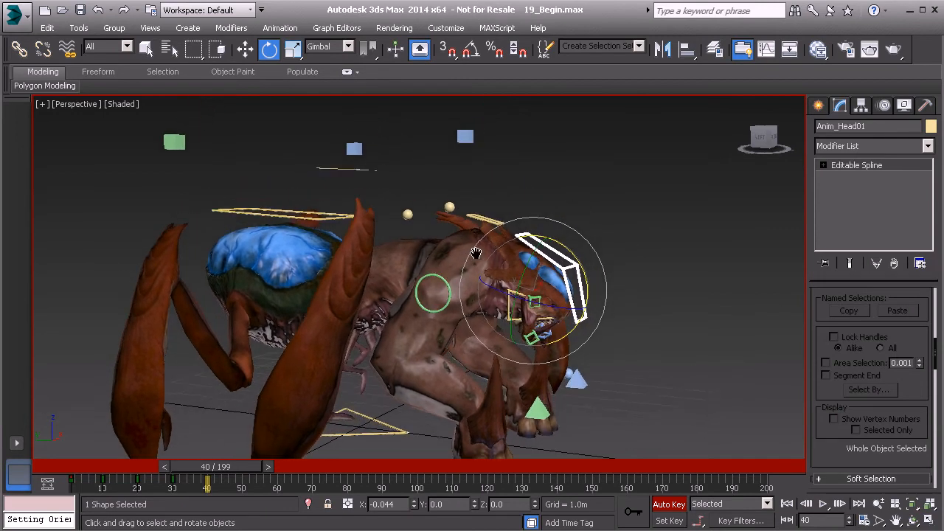
left_click(354, 172)
middle_click_drag(379, 136, 351, 269)
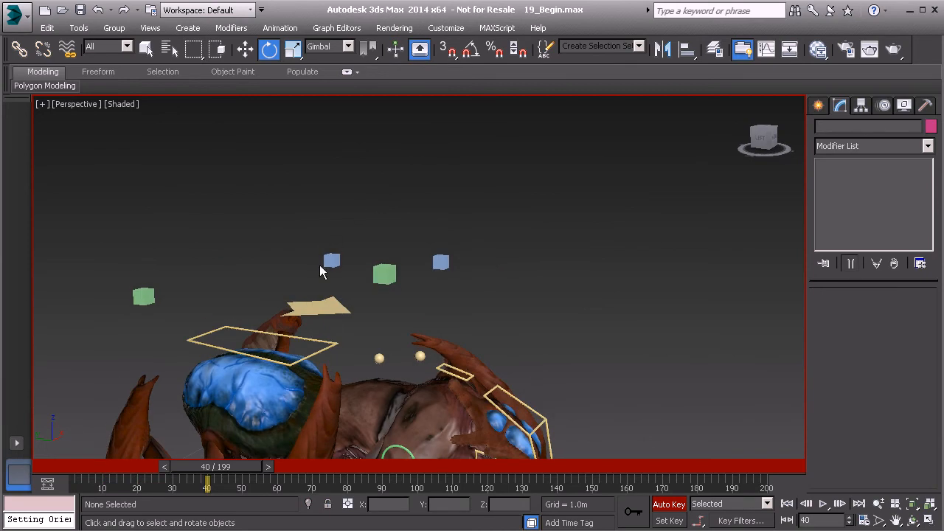
left_click(331, 311)
middle_click_drag(331, 311, 393, 292, "alt")
left_click_drag(396, 272, 395, 281)
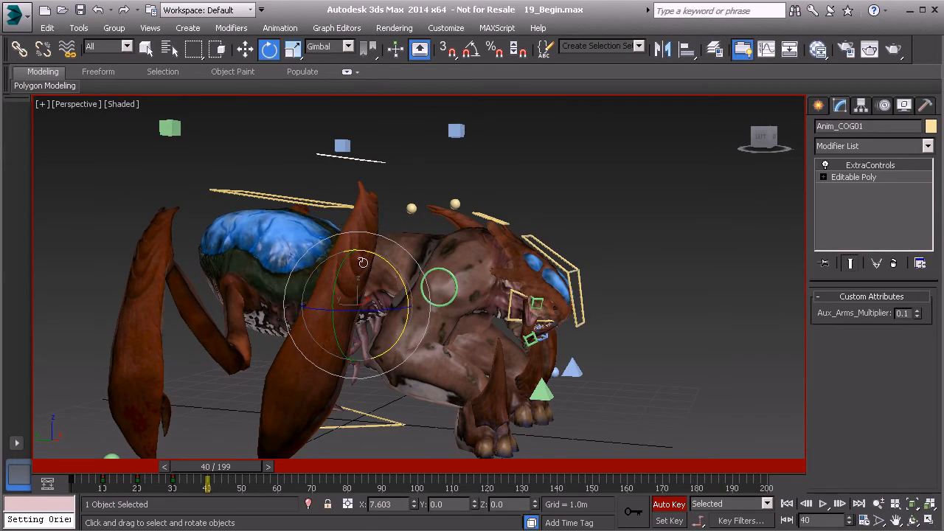
key("w")
left_click_drag(355, 244, 356, 252)
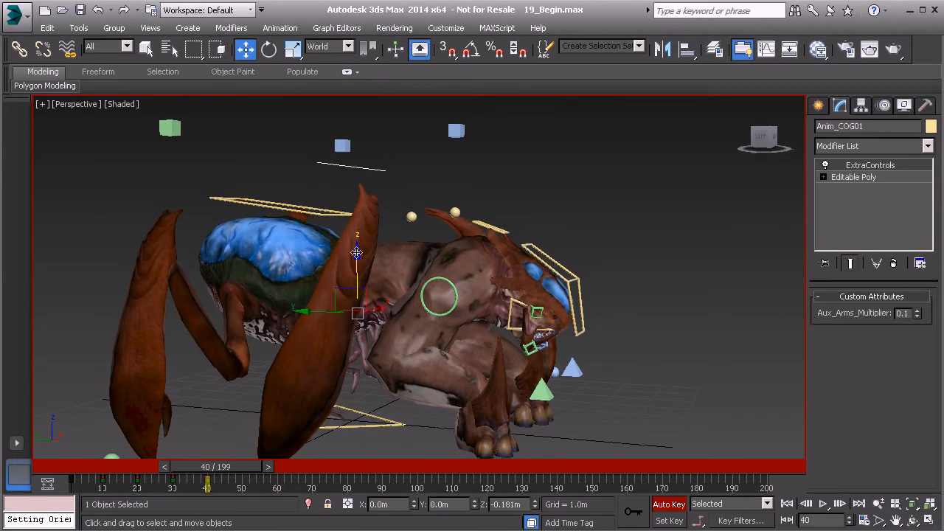
Rotate the Anim_Head01 control so the head tilts downward at frame 40
left_click(571, 278)
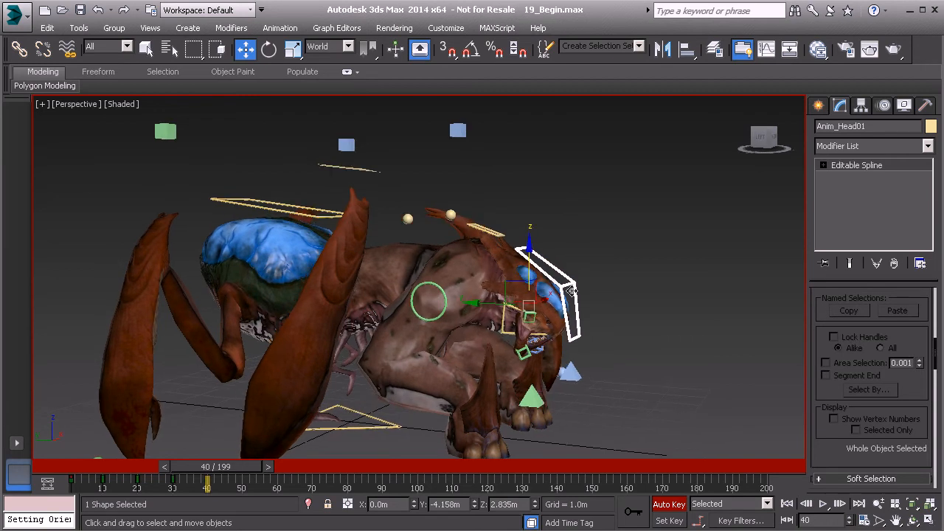
key("e")
left_click_drag(577, 281, 488, 233)
left_click_drag(535, 255, 547, 276)
left_click(437, 233)
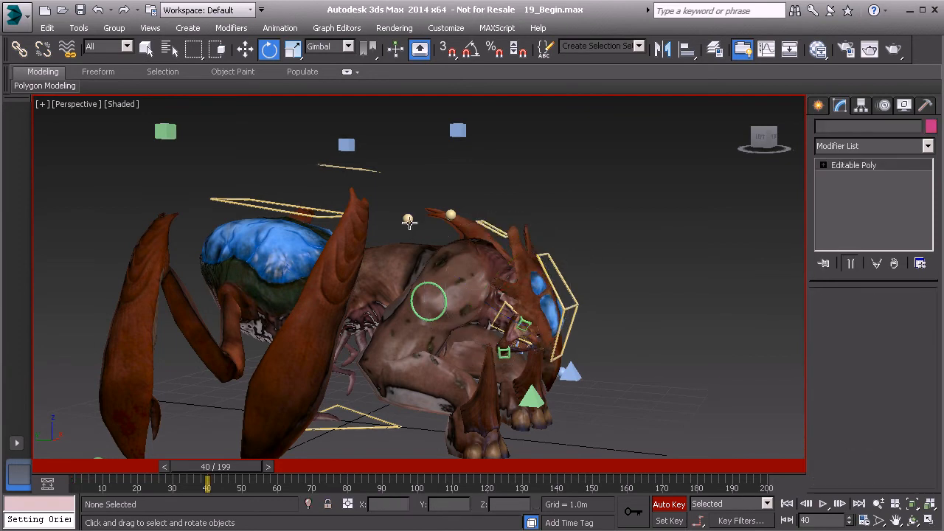
Rotate Anim_Back01 by about -5.6 degrees on X and Anim_Thorax01 to about 4.2 degrees on X
left_click(409, 221)
left_click_drag(431, 264, 434, 248)
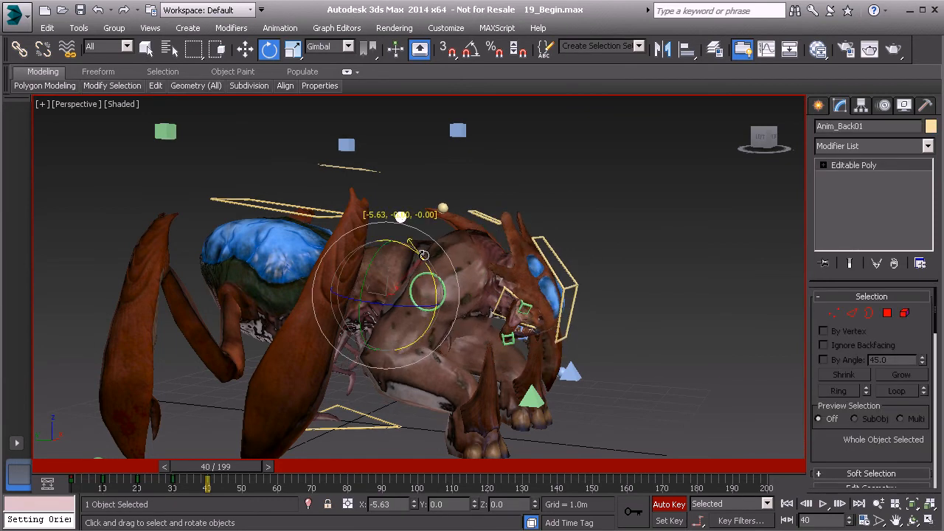
left_click(442, 210)
left_click_drag(465, 260, 470, 259)
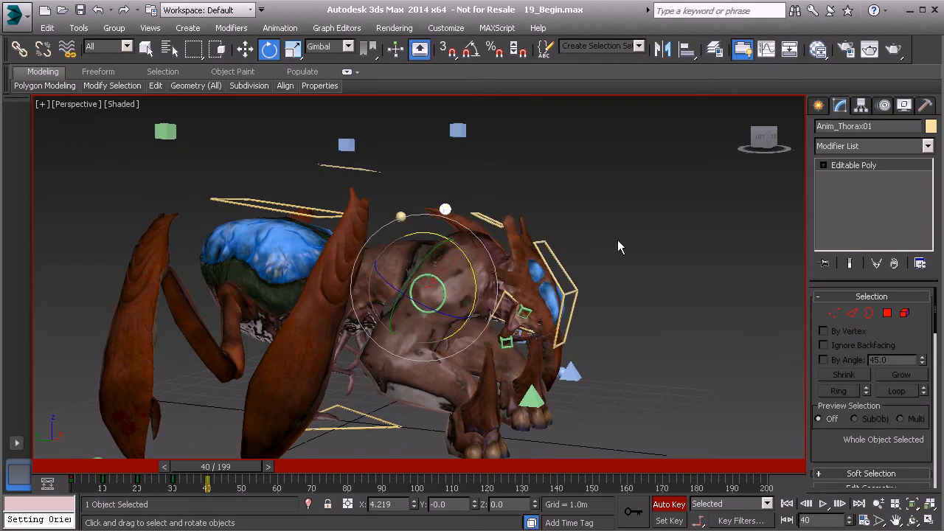
At frame 40, rotate Anim_R_Clavicle01 to about -19.2 degrees and Anim_L_Clavicle01 to about -14.8 degrees on Y
left_click(605, 251)
left_click(426, 290)
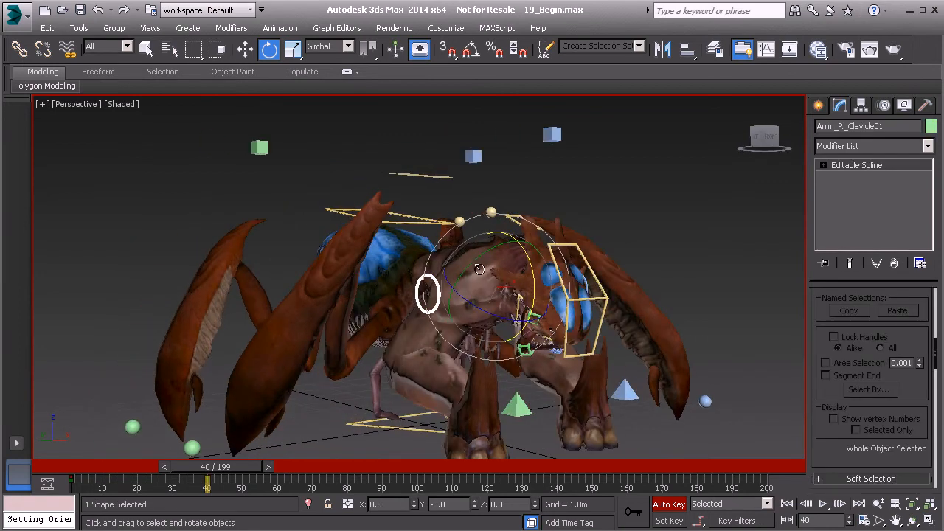
left_click_drag(479, 269, 490, 253)
middle_click_drag(624, 301, 560, 298, "alt")
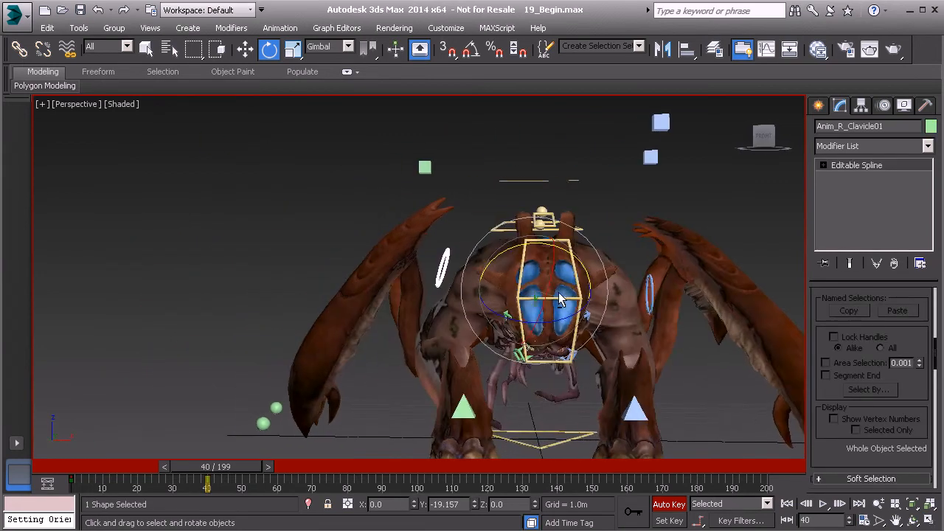
left_click(652, 296)
left_click_drag(596, 258, 572, 248)
middle_click_drag(572, 248, 551, 331, "alt")
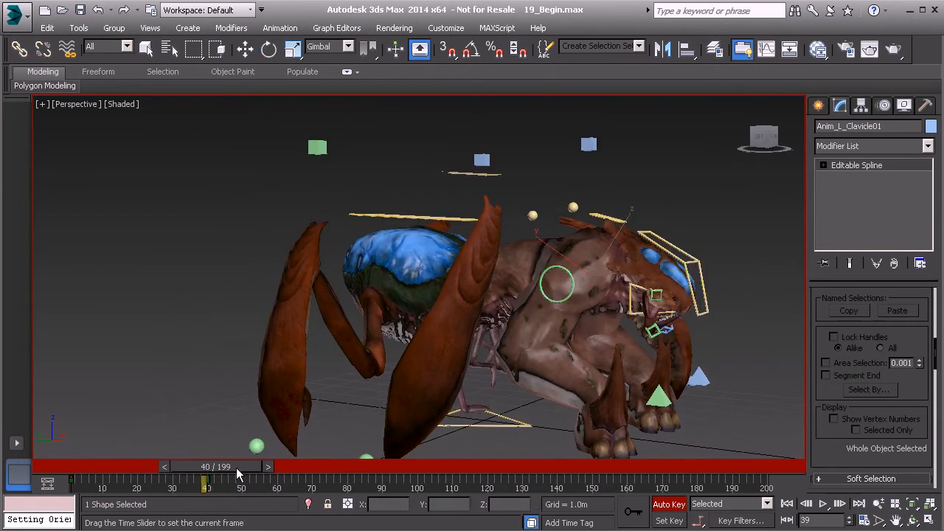
mouse_move(251, 475)
left_mouse_down()
mouse_move(199, 474)
mouse_move(240, 478)
left_mouse_up()
key("e")
middle_click_drag(380, 291, 413, 278, "alt")
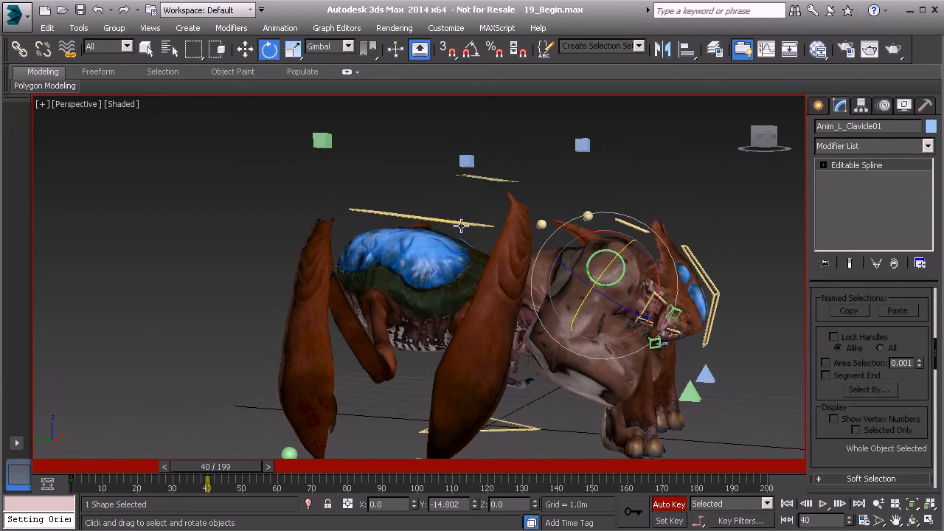
left_click(465, 222)
key("w")
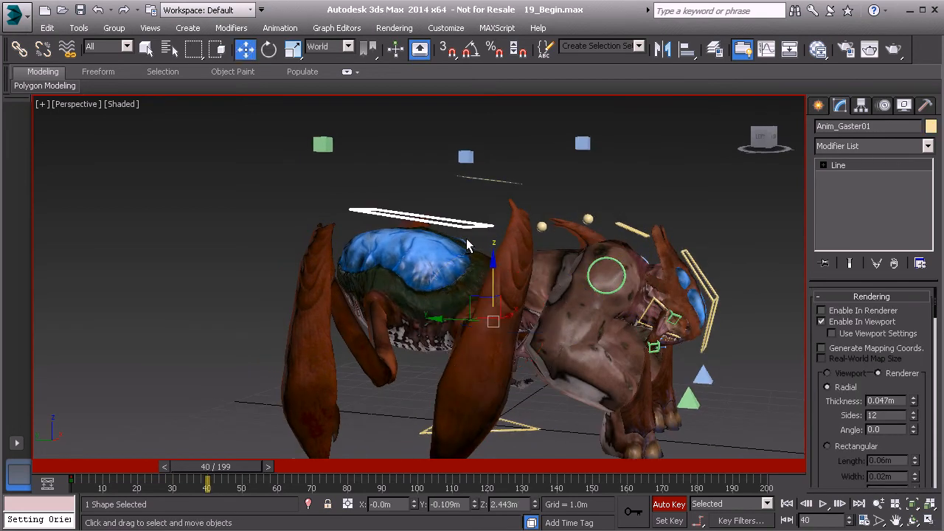
left_click_drag(491, 263, 493, 270)
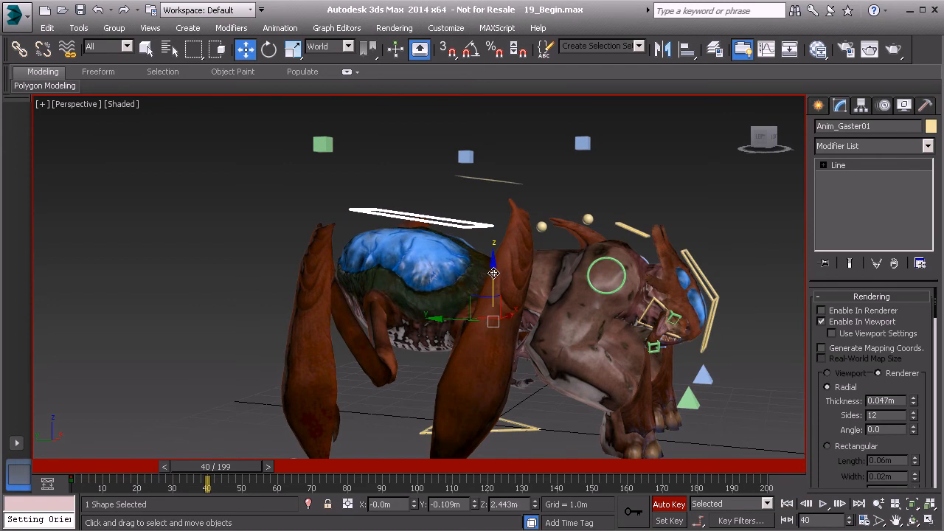
Lower Anim_COG01 to about 2.23 m on Z at frame 40
left_click(494, 183)
middle_click_drag(495, 183, 474, 261)
left_click(474, 263)
middle_click_drag(472, 361, 473, 214)
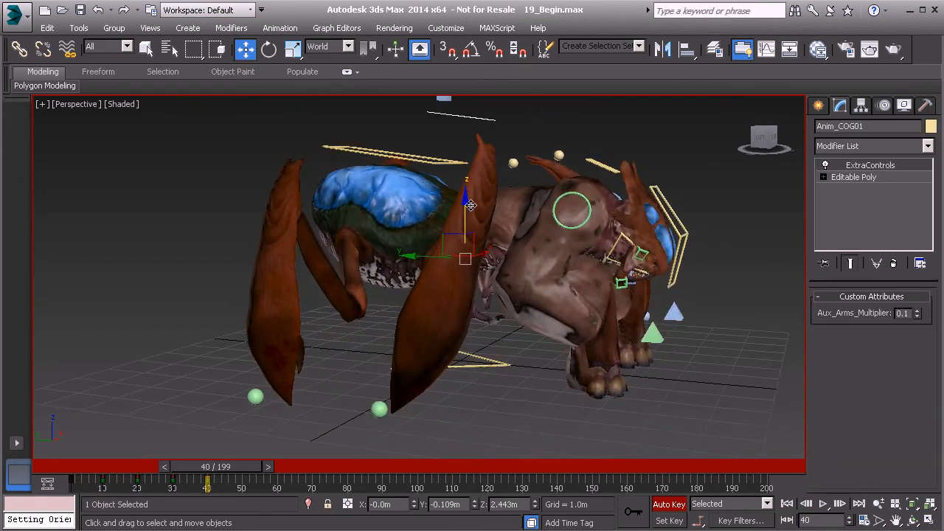
left_click_drag(466, 199, 465, 210)
Move the time slider to frame 50 and raise Anim_COG01 to about 4.09 m on Z
left_click_drag(247, 470, 283, 471)
key("w")
middle_click_drag(419, 295, 398, 349)
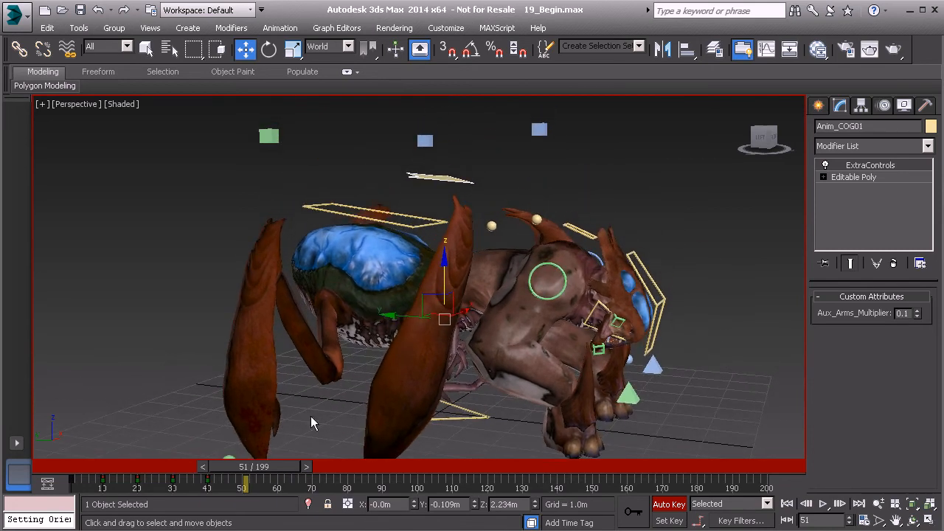
left_click_drag(271, 468, 267, 469)
middle_click_drag(462, 217, 464, 280, "alt")
left_click_drag(450, 280, 464, 198)
Rotate Anim_COG01 to about -14.4 degrees on X and raise it to about 4.33 m on Z
key("e")
middle_click_drag(495, 218, 495, 235)
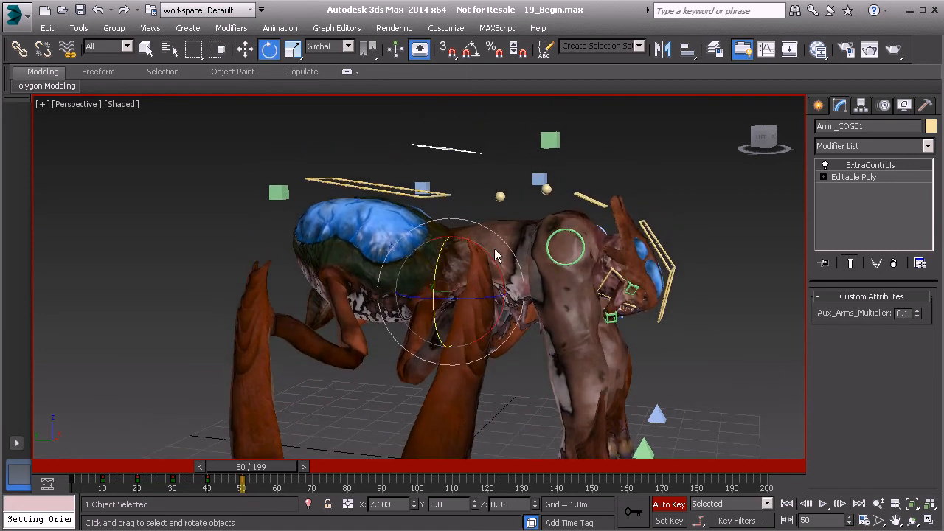
left_click_drag(498, 264, 491, 232)
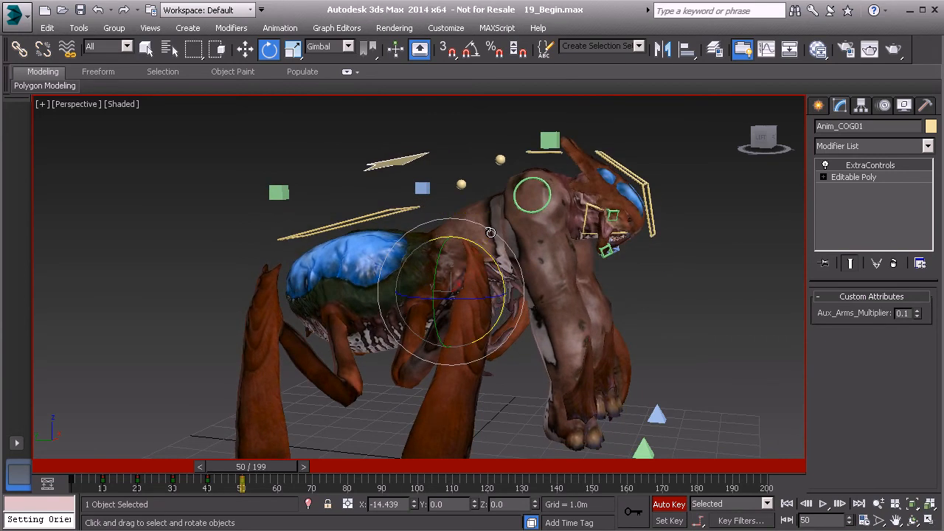
key("w")
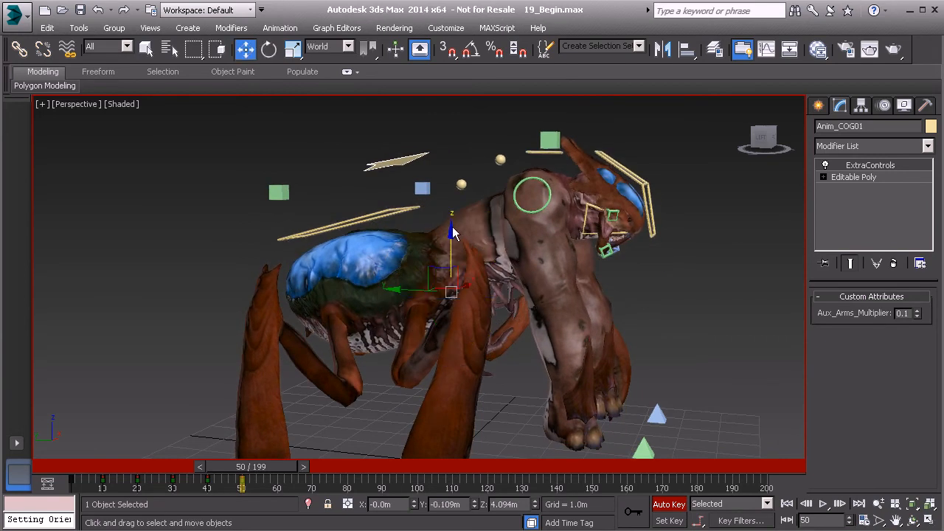
left_click_drag(451, 233, 451, 227)
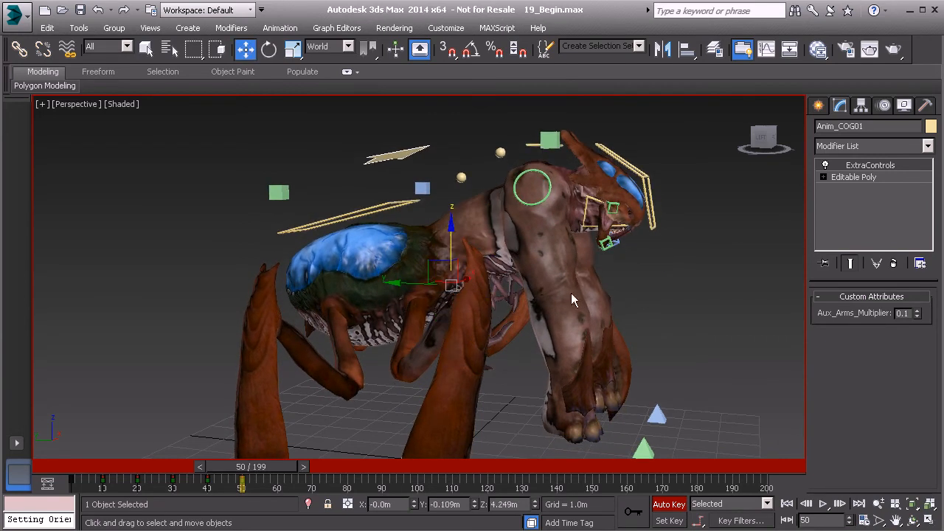
middle_click_drag(568, 268, 523, 272)
left_click_drag(434, 195, 433, 189)
middle_click_drag(482, 214, 472, 302)
middle_click_drag(503, 353, 492, 287)
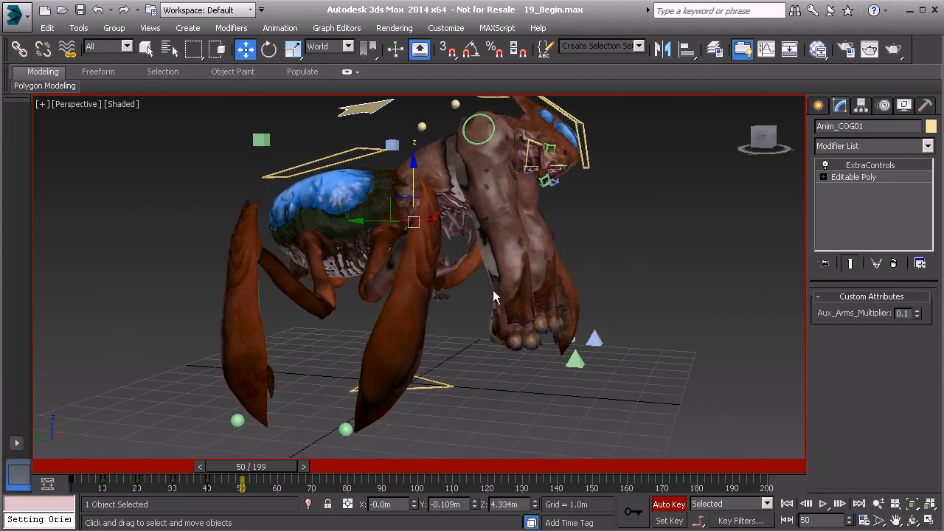
Raise both arm controls together off the ground and shift them forward along Y at frame 50
left_click(575, 359)
left_click(596, 339, "ctrl")
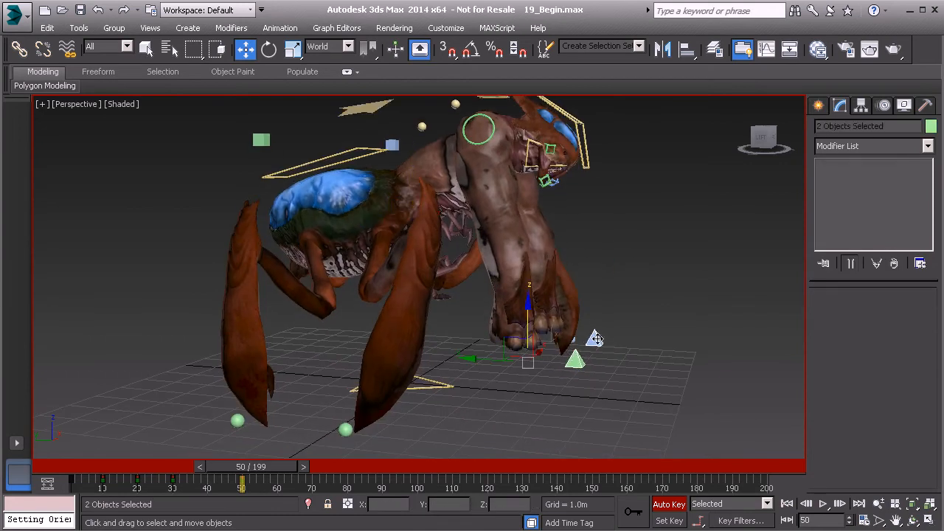
middle_click_drag(521, 321, 535, 306, "alt")
left_click_drag(523, 337, 555, 211)
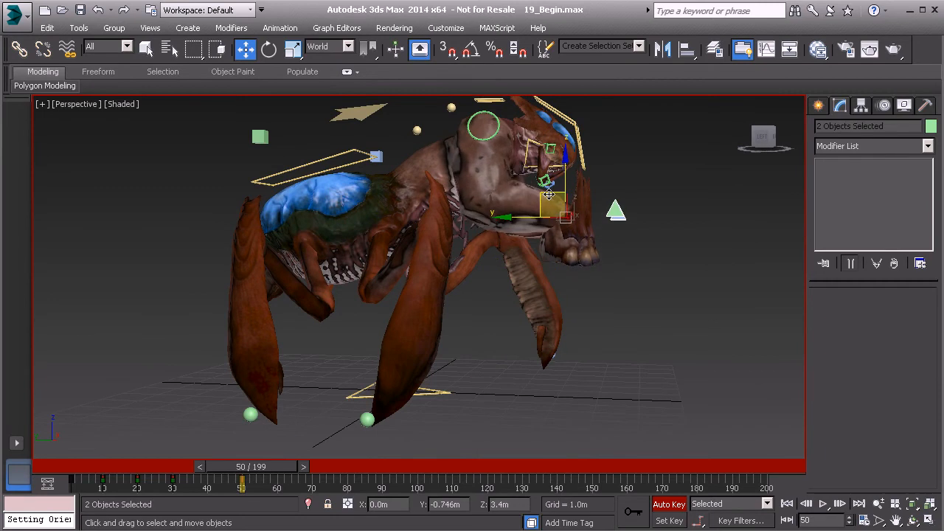
middle_click_drag(552, 209, 514, 286)
scroll(516, 286, "up", 1)
Move Anim_R_Arm01 to about -3.93 m on Y and 3.68 m on Z, and rotate the hand upward
left_click(536, 325)
middle_click_drag(537, 356, 550, 307)
left_click_drag(475, 262, 460, 298)
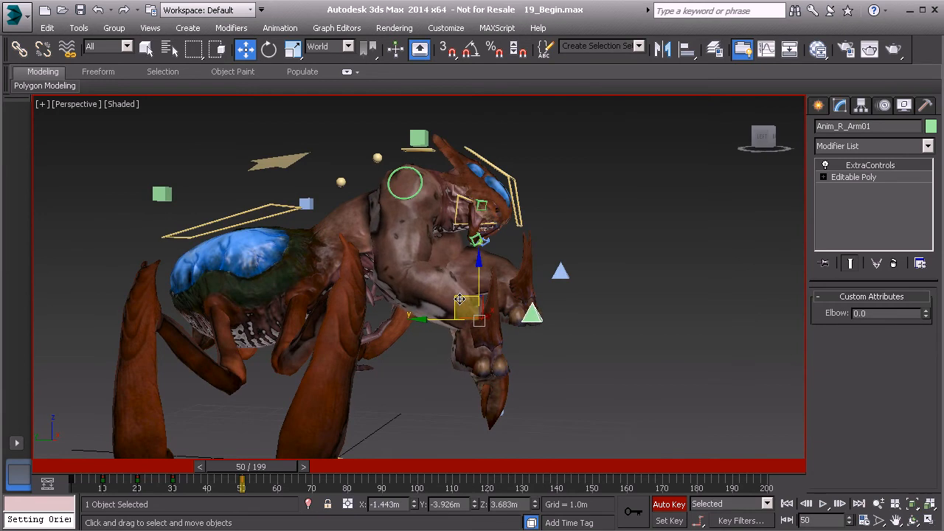
key("e")
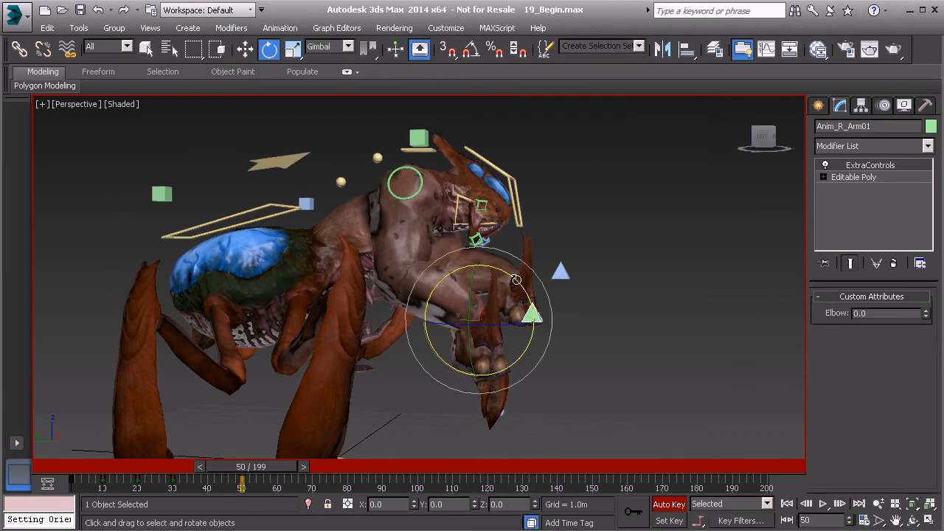
left_click_drag(516, 280, 564, 286)
Rotate Anim_L_Arm01 so the hand tilts upward and move it to about -4.49 m on Y and 4.82 m on Z
left_click(564, 274)
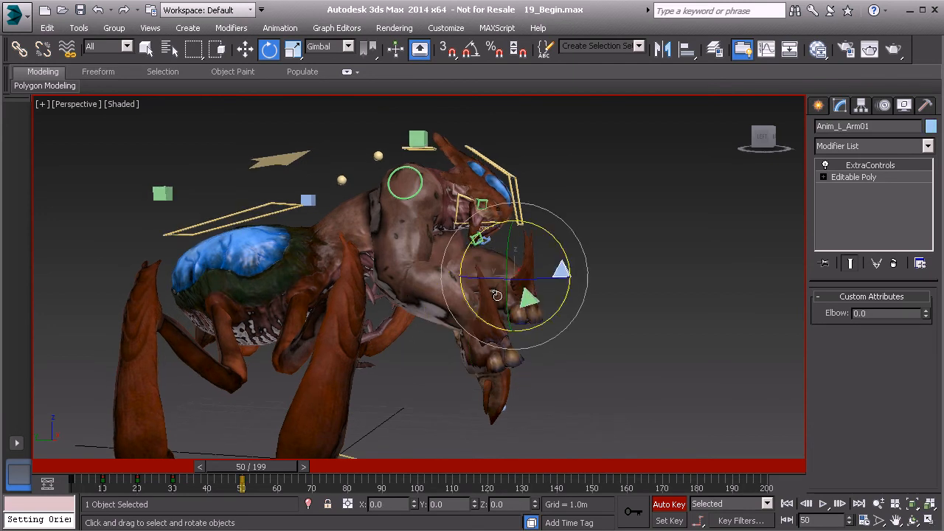
mouse_move(518, 295)
middle_mouse_down("alt")
mouse_move(483, 293)
mouse_move(535, 287)
middle_mouse_up("alt")
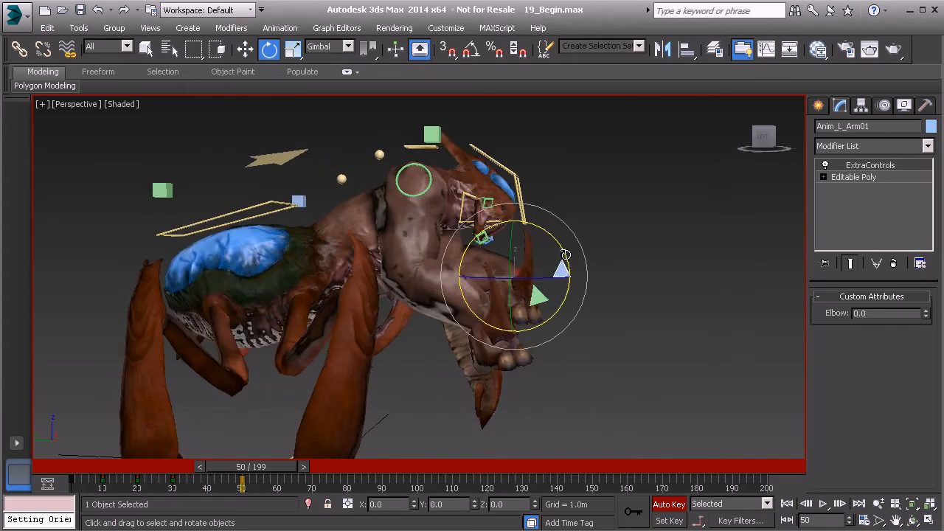
left_click_drag(560, 252, 494, 205)
key("w")
left_click_drag(491, 260, 502, 246)
middle_click_drag(616, 290, 587, 287, "alt")
middle_click_drag(529, 258, 460, 274, "alt")
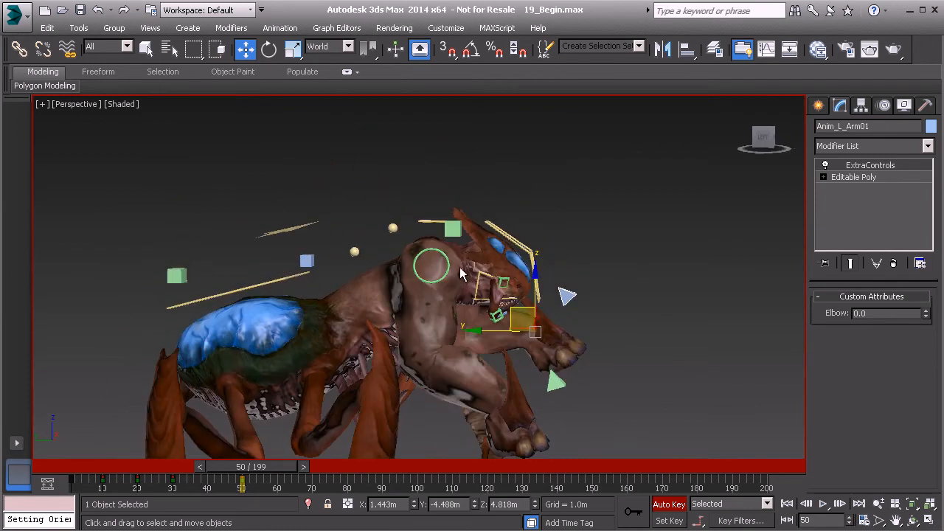
Rotate Anim_Back01 to about 0.7 degrees and Anim_Thorax01 to about 12.9 degrees on X at frame 50
left_click(357, 251)
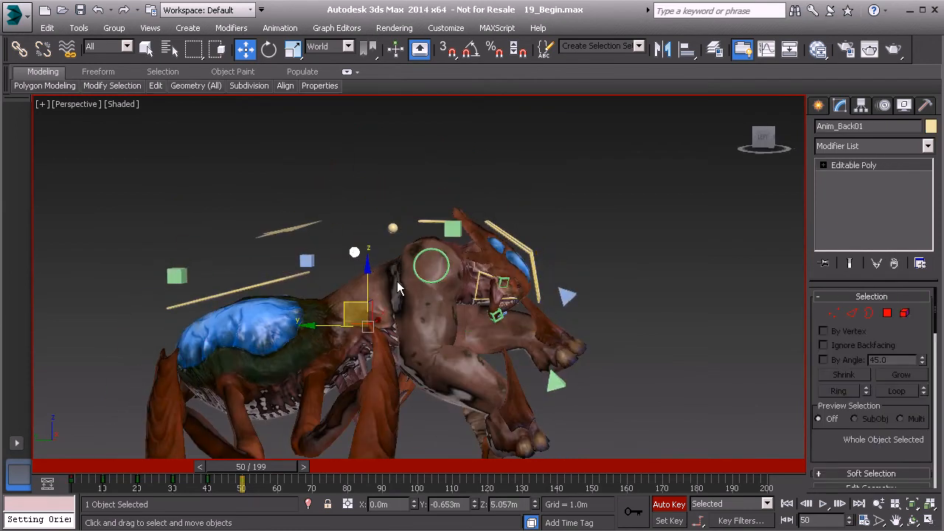
key("e")
left_click_drag(396, 284, 374, 257)
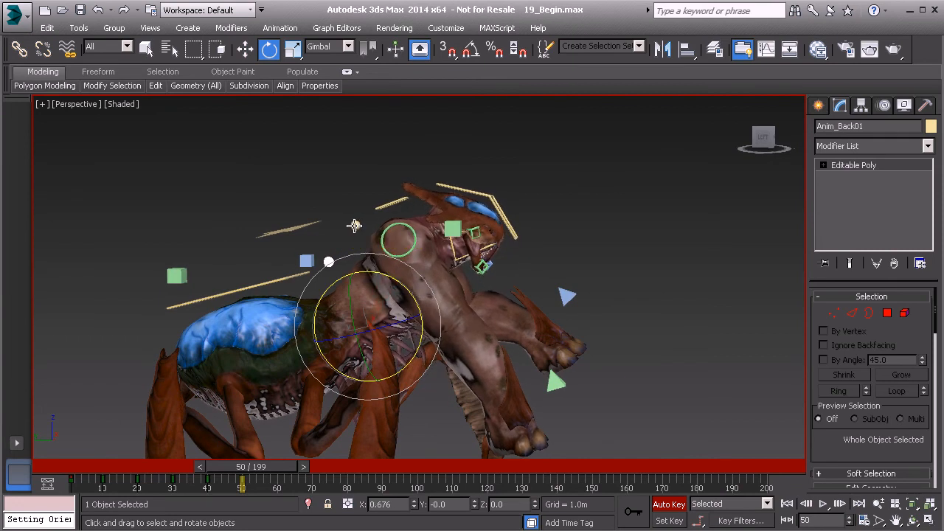
left_click(355, 225)
left_click_drag(429, 258, 431, 282)
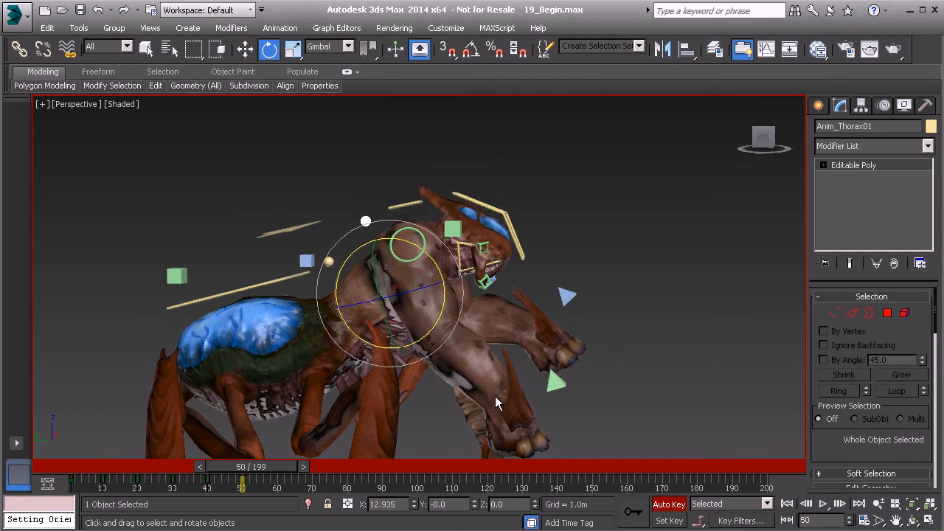
middle_click_drag(525, 272, 525, 282)
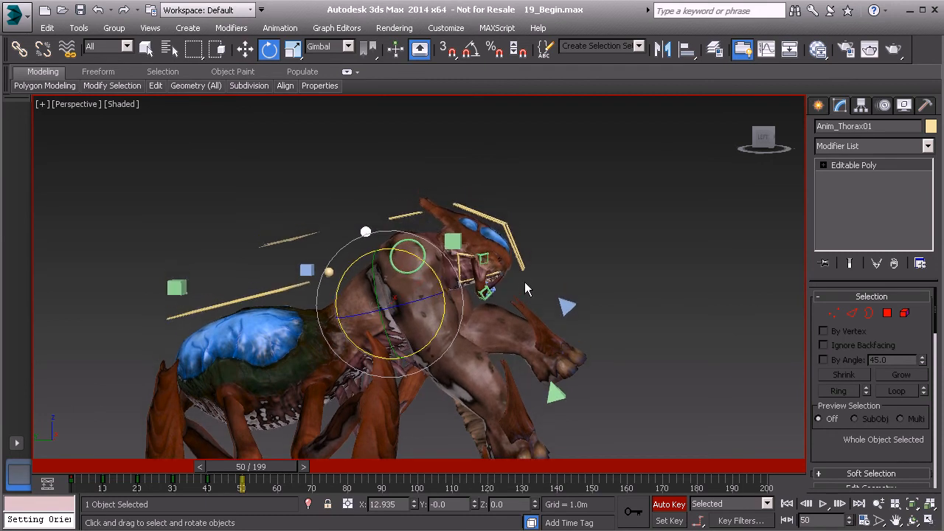
left_click_drag(272, 468, 264, 467)
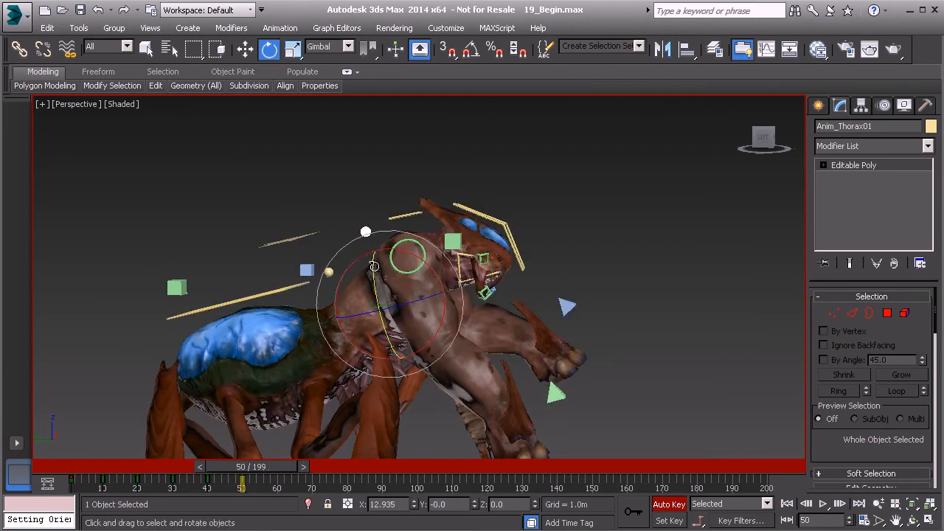
Rotate the neck and head controls together so the head tilts downward at frame 50
left_click(405, 215)
left_click(404, 214)
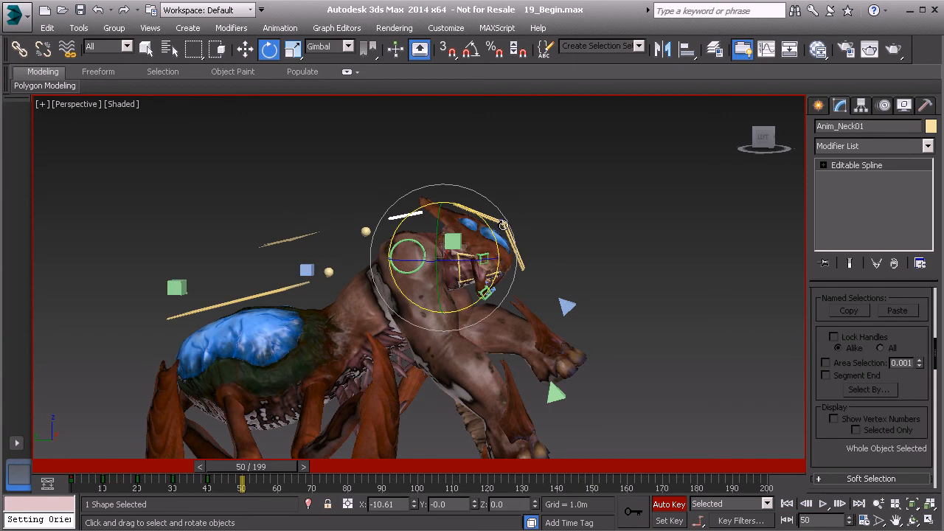
left_click(504, 225, "ctrl")
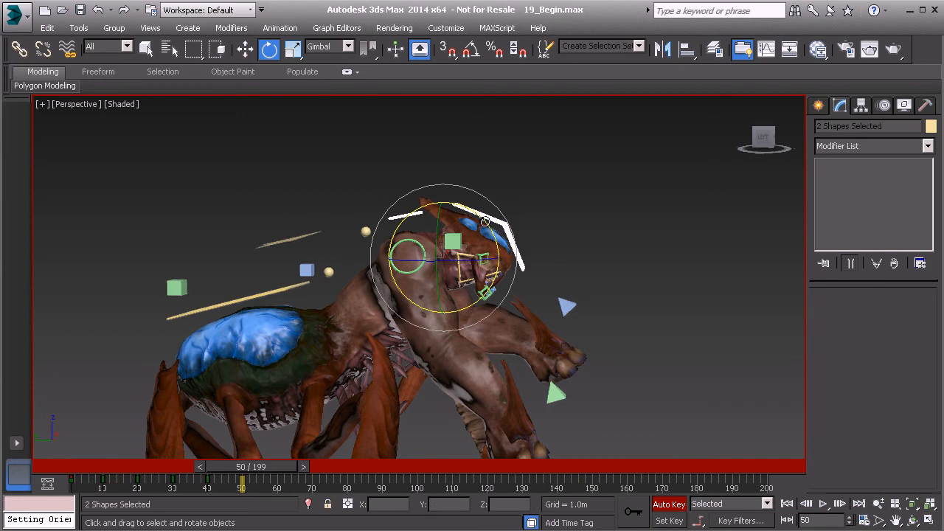
left_click_drag(484, 221, 484, 248)
mouse_move(290, 459)
left_mouse_down()
mouse_move(263, 466)
mouse_move(274, 464)
left_mouse_up()
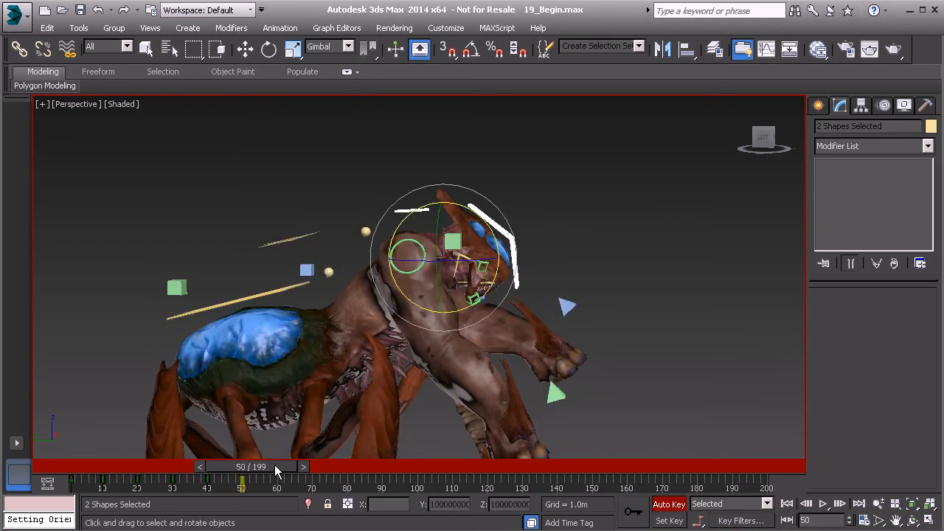
Move both arm controls together slightly upward and back toward the body in the YZ plane at frame 50
key("e")
left_click(567, 316)
left_click(565, 319)
left_click(568, 238, "ctrl")
middle_click_drag(564, 281, 571, 279, "alt")
key("w")
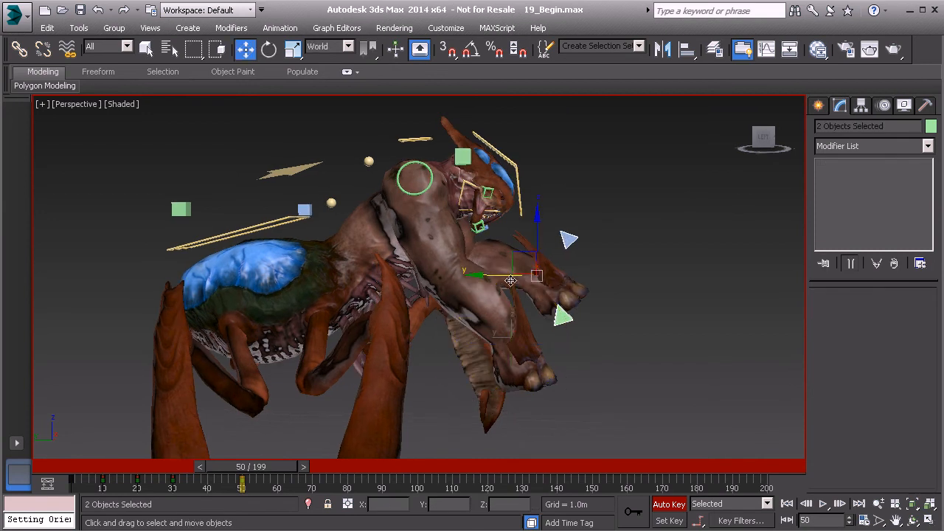
left_click_drag(517, 272, 506, 244)
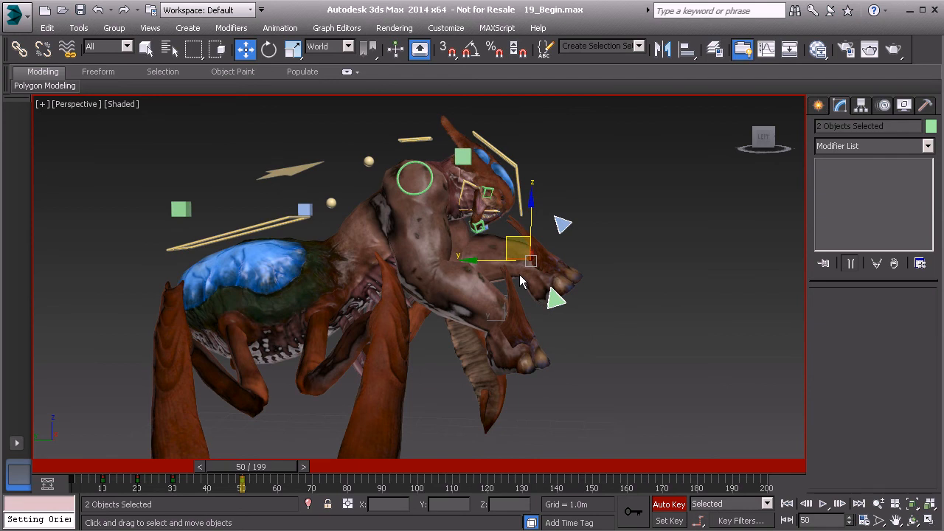
middle_click_drag(569, 305, 541, 305, "alt")
middle_click_drag(510, 260, 528, 250, "alt")
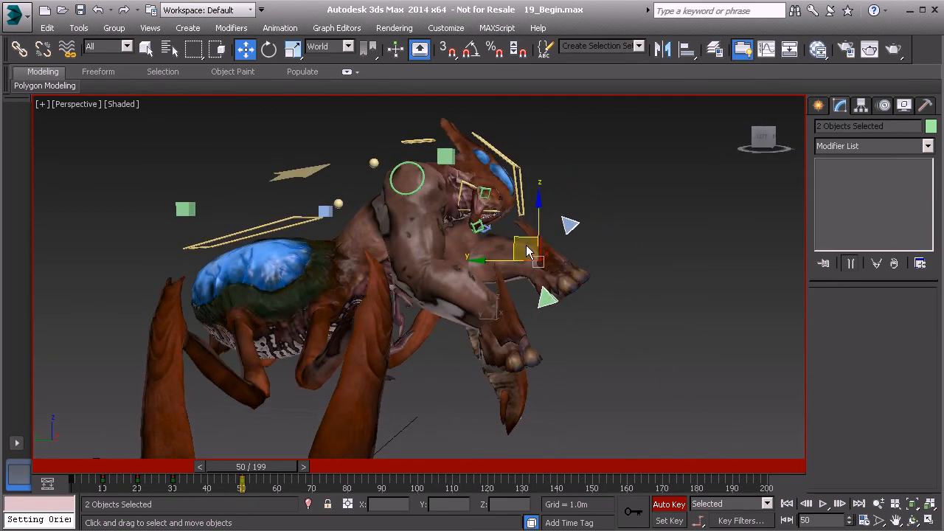
Reset the transform of Anim_L_Gaster_Leg01 to zero at frame 50 and move the leg control backward along Y
mouse_move(276, 463)
left_mouse_down()
mouse_move(267, 467)
mouse_move(279, 467)
left_mouse_up()
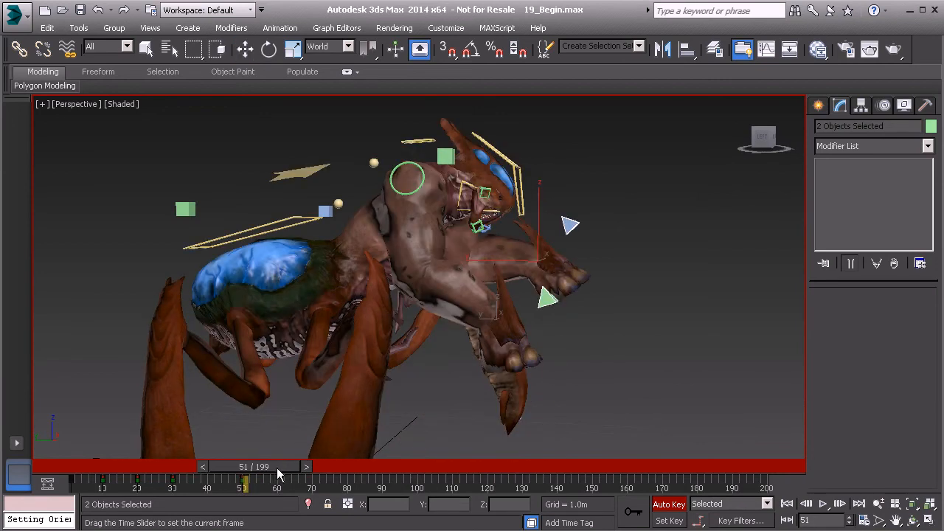
mouse_move(554, 355)
middle_mouse_down("alt")
mouse_move(409, 357)
mouse_move(489, 324)
mouse_move(550, 339)
mouse_move(501, 337)
mouse_move(553, 352)
middle_mouse_up("alt")
left_click(568, 338)
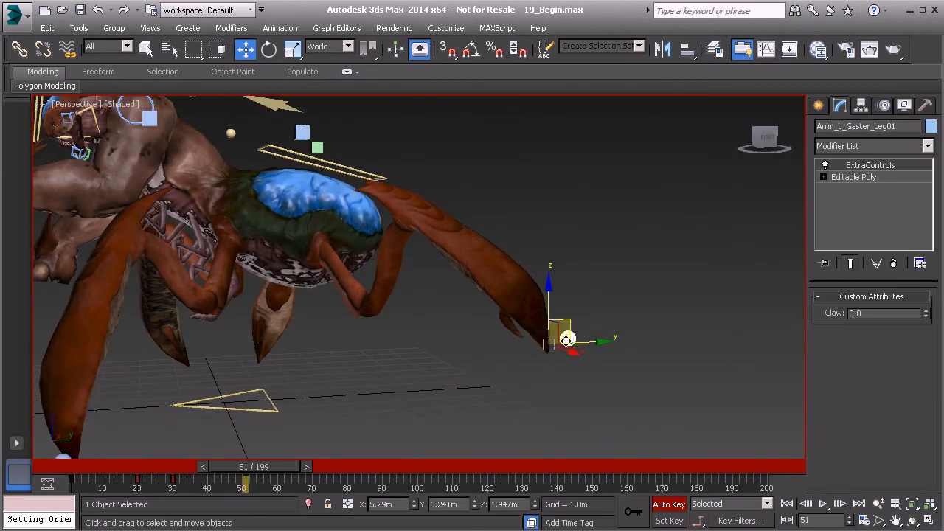
left_click_drag(267, 467, 264, 467)
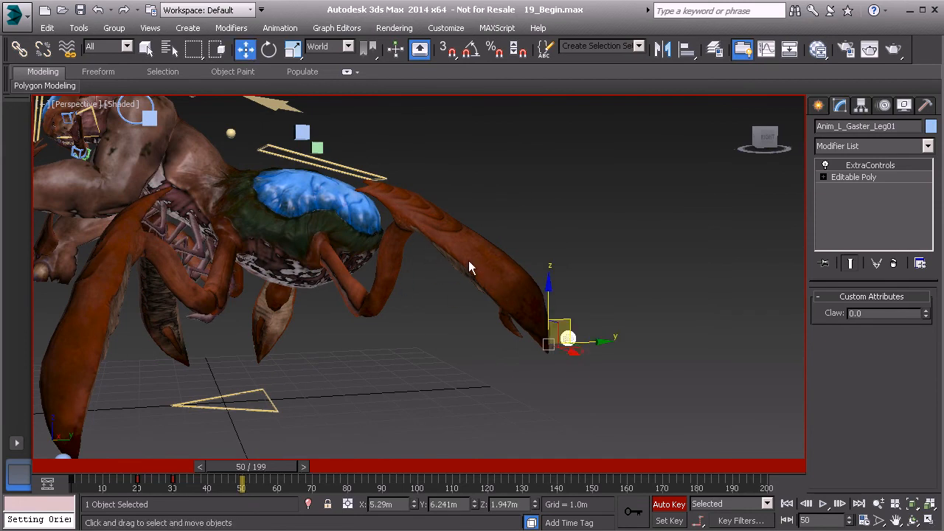
right_click(407, 332)
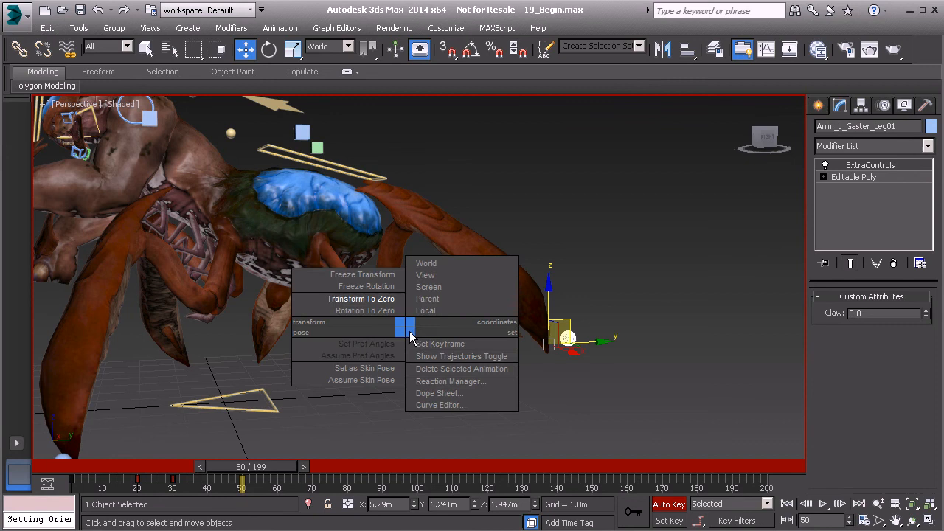
left_click(368, 301)
middle_click_drag(427, 341, 424, 352, "alt")
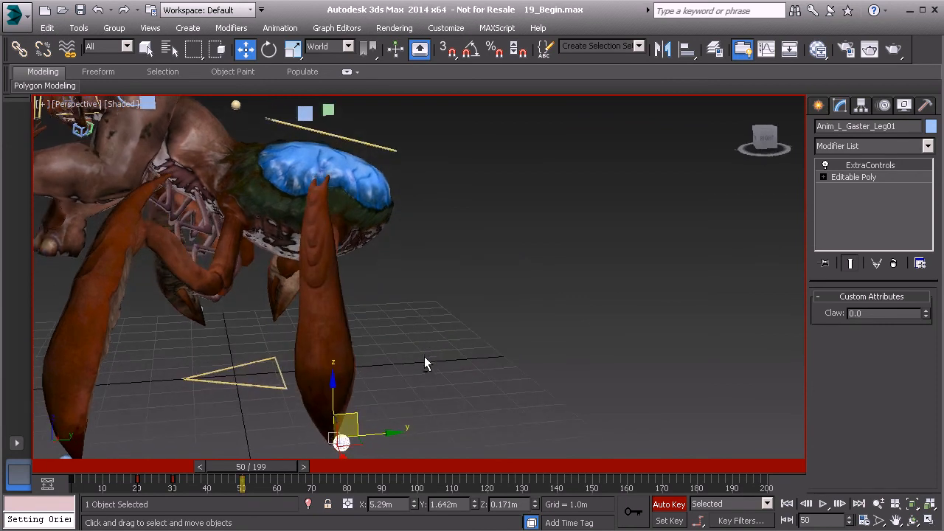
left_click_drag(395, 432, 501, 414)
Move the right rear gaster leg control backward, away from the body, at frame 50
middle_click_drag(193, 255, 436, 325, "alt")
scroll(481, 252, "down", 5)
left_click(415, 348)
left_click_drag(360, 339, 299, 326)
Lift Anim_R_Petiole_Leg01 and move it forward to about -3.28 m on Y and 1.3 m on Z at frame 50
middle_click_drag(422, 266, 554, 279, "alt")
middle_click_drag(301, 254, 373, 236, "alt")
scroll(346, 215, "up", 1)
scroll(395, 267, "up", 5)
scroll(396, 267, "down", 5)
middle_click_drag(345, 286, 389, 311, "alt")
left_click(305, 343)
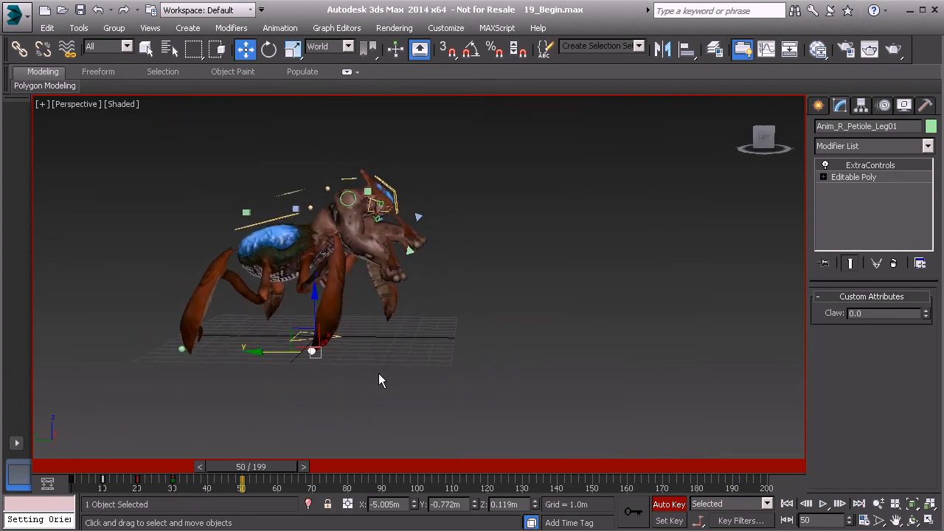
middle_click_drag(382, 379, 395, 376, "alt")
middle_click_drag(379, 261, 402, 258)
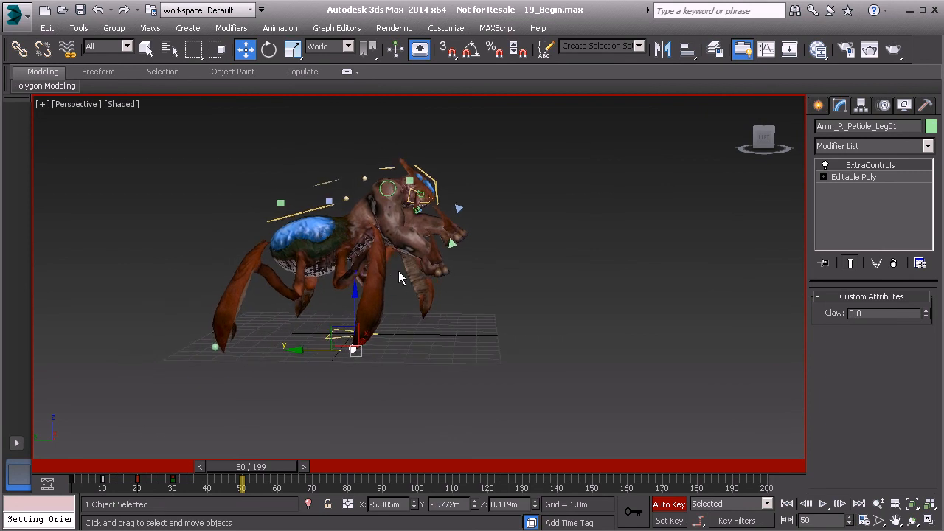
middle_click_drag(387, 292, 364, 308, "alt")
left_click_drag(332, 332, 386, 303)
middle_click_drag(386, 304, 439, 302, "alt")
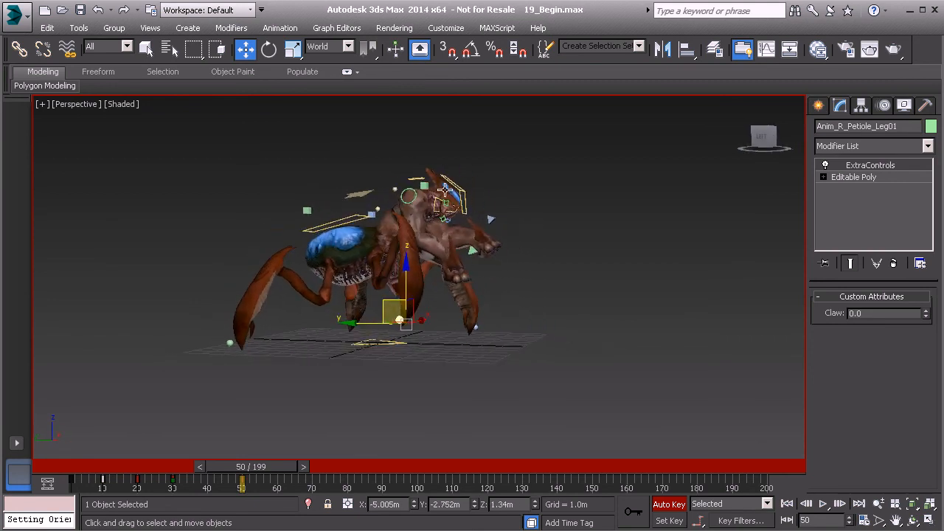
middle_click_drag(419, 307, 449, 337)
left_click_drag(417, 333, 429, 334)
Advance the animation to frame 56 and examine the creature's legs and overall pose from several angles
left_click_drag(263, 467, 281, 458)
middle_click_drag(553, 257, 456, 258, "alt")
middle_click_drag(512, 251, 424, 299)
middle_click_drag(423, 299, 472, 325, "alt")
middle_click_drag(380, 359, 455, 303)
middle_click_drag(415, 358, 430, 355, "alt")
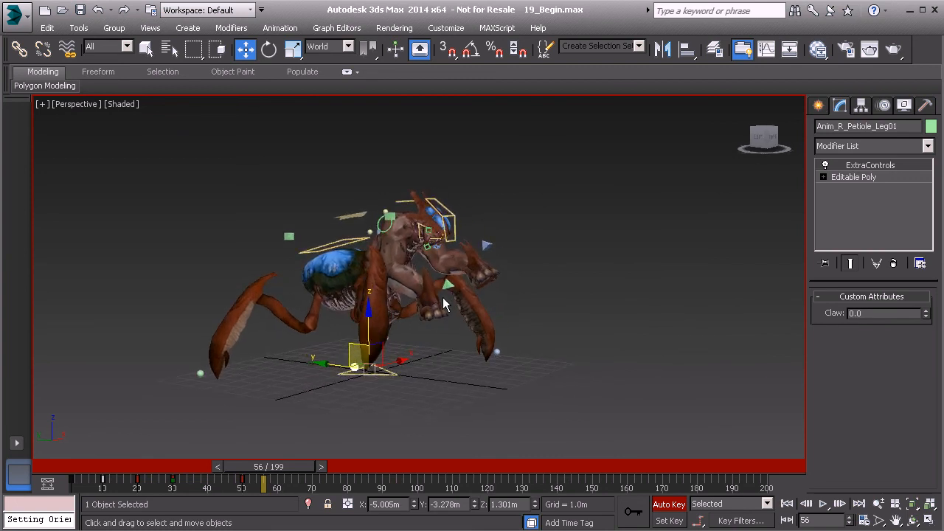
middle_click_drag(332, 301, 329, 314)
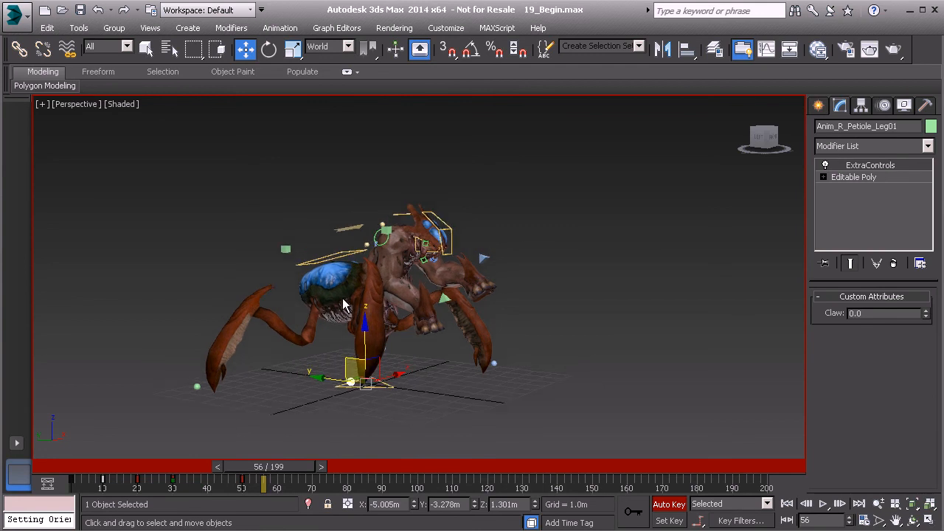